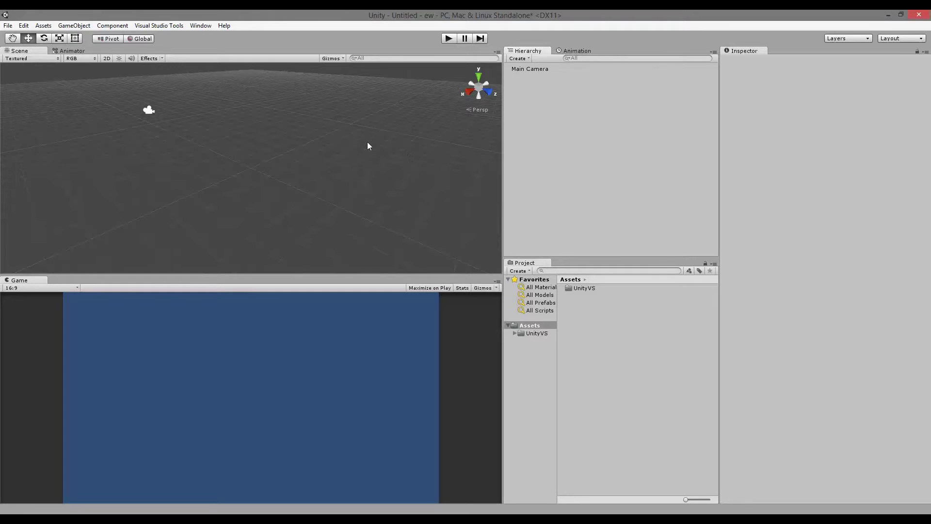
- Add two cubes to the scene from the 3D Object menu
{"action": "left_click", "coordinate": [63, 27]}
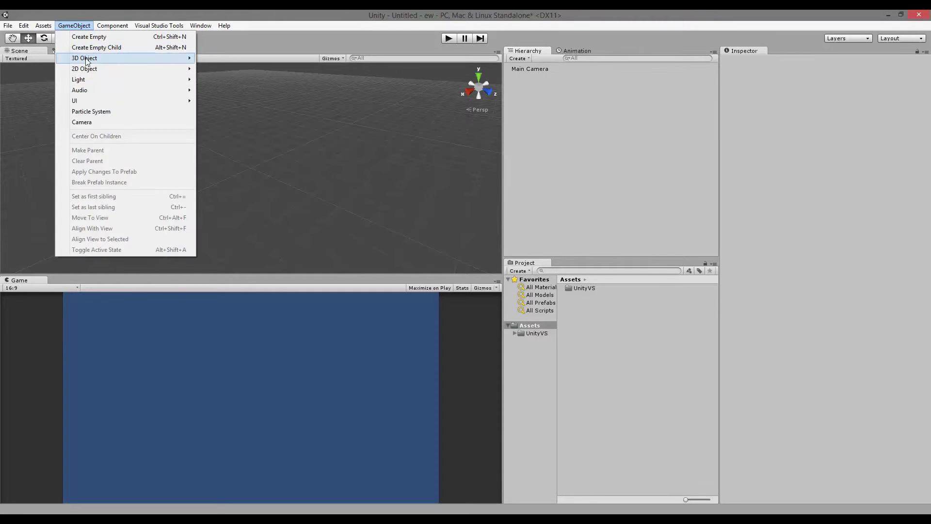
{"action": "mouse_move", "coordinate": [161, 62]}
{"action": "left_click", "coordinate": [232, 59]}
{"action": "left_click", "coordinate": [74, 25]}
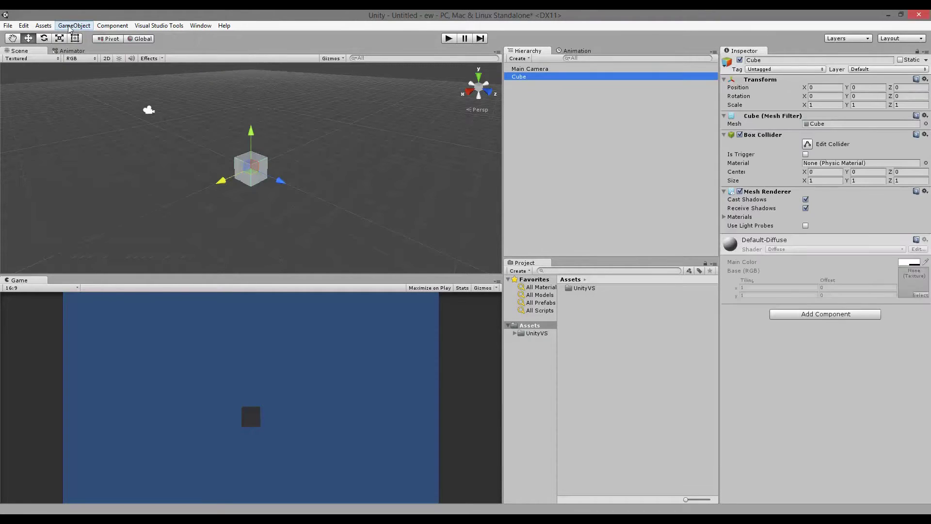
{"action": "mouse_move", "coordinate": [83, 59]}
{"action": "left_click", "coordinate": [209, 59]}
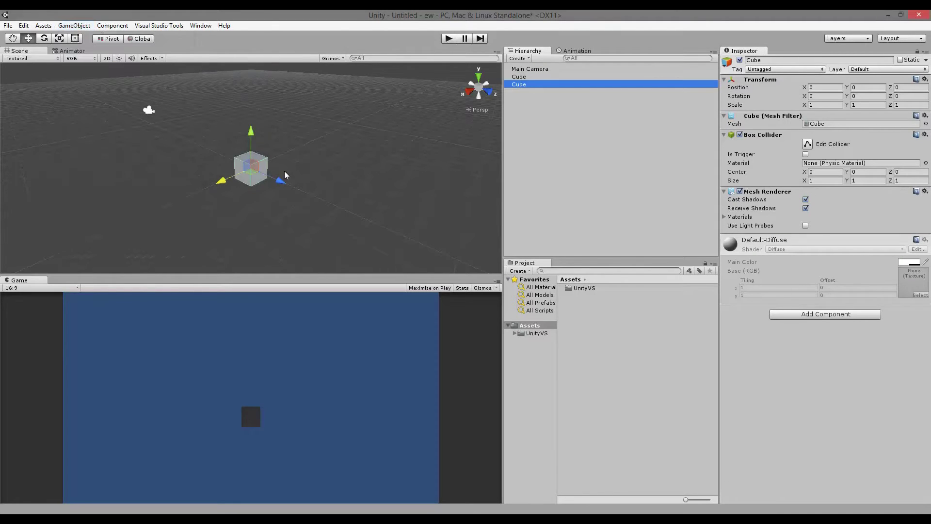
- Move the second cube along X to 3.44 and rename it Player
{"action": "left_click_drag", "start_coordinate": [291, 182], "coordinate": [192, 198]}
{"action": "left_click", "coordinate": [530, 85]}
{"action": "left_click", "coordinate": [530, 85]}
{"action": "type", "text": "Player"}
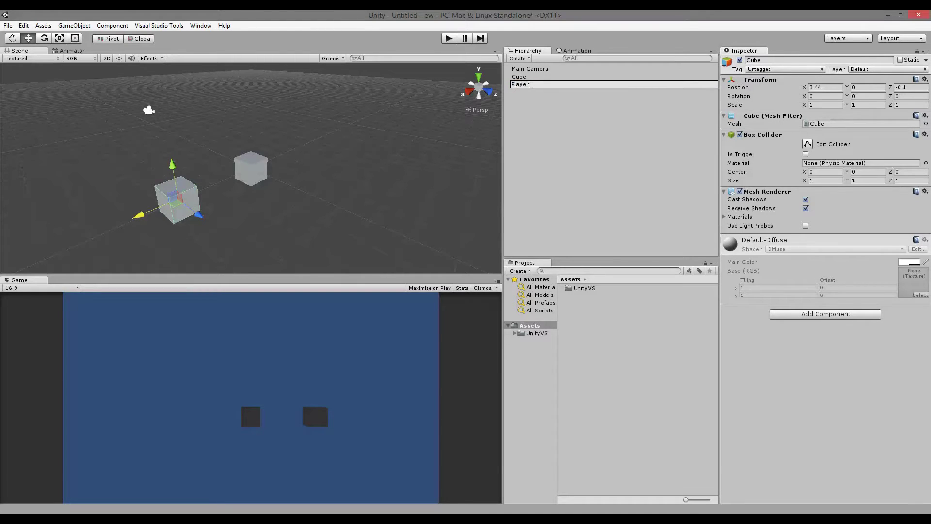
{"action": "key", "text": "Return"}
- Rename the remaining cube Enemy, then select the Player and Enemy cubes in the scene
{"action": "left_click", "coordinate": [529, 69]}
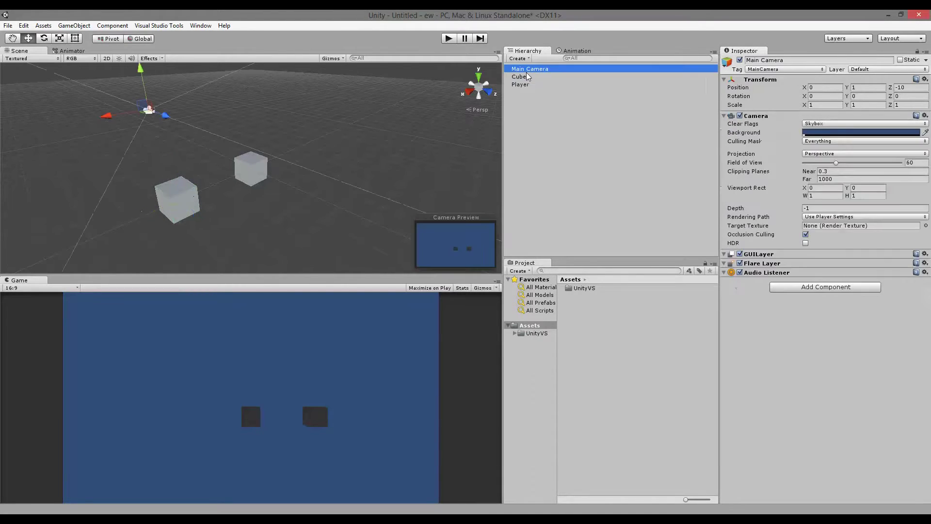
{"action": "left_click", "coordinate": [533, 77]}
{"action": "left_click", "coordinate": [533, 77]}
{"action": "type", "text": "Enemy"}
{"action": "key", "text": "Return"}
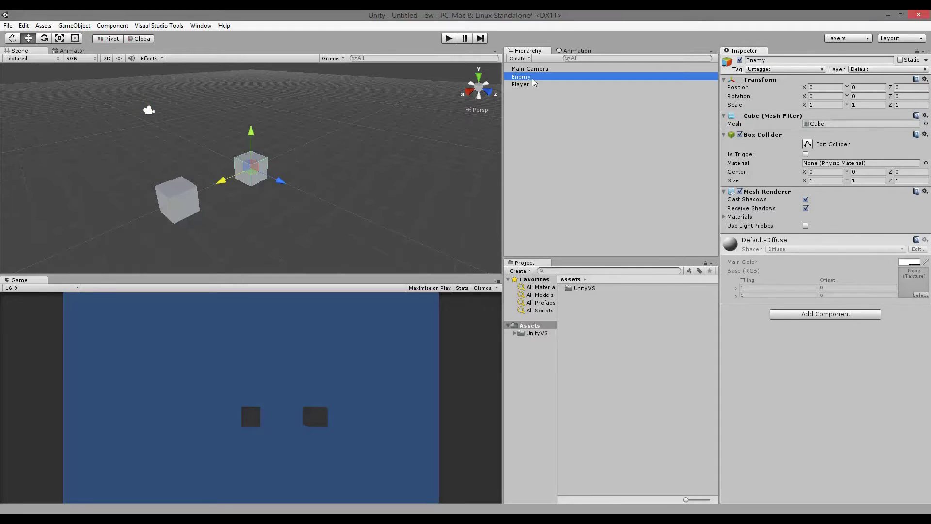
{"action": "left_click", "coordinate": [197, 200]}
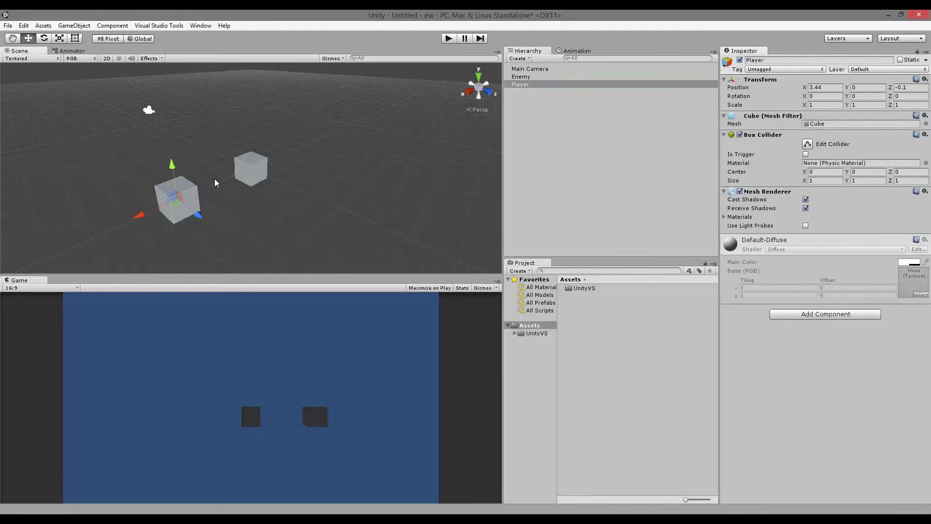
{"action": "left_click", "coordinate": [254, 169]}
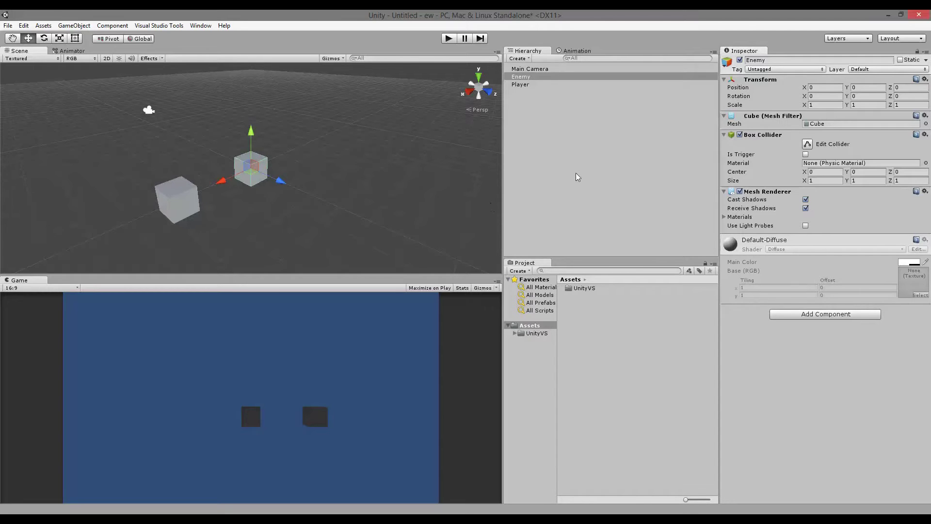
- Create a Player C# script in the Project panel's Assets and open it in Visual Studio
{"action": "right_click", "coordinate": [591, 314]}
{"action": "mouse_move", "coordinate": [623, 320]}
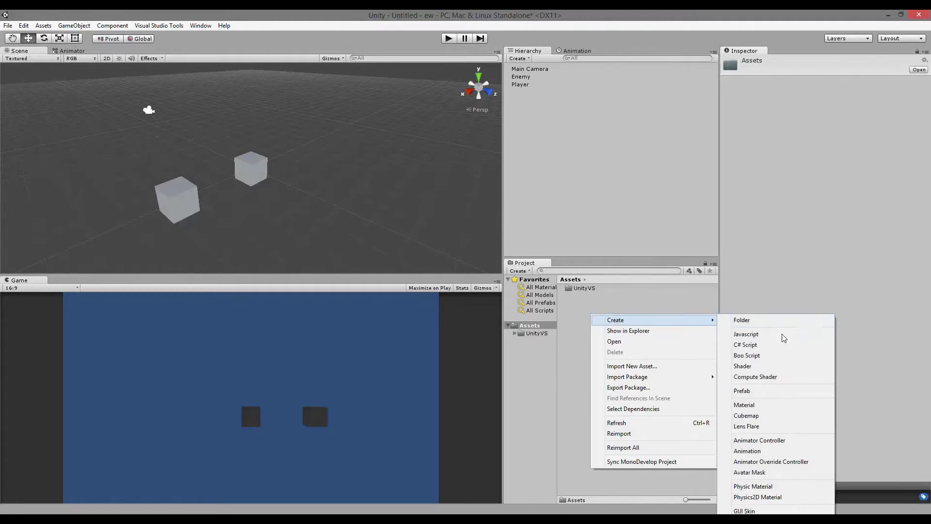
{"action": "left_click", "coordinate": [757, 348]}
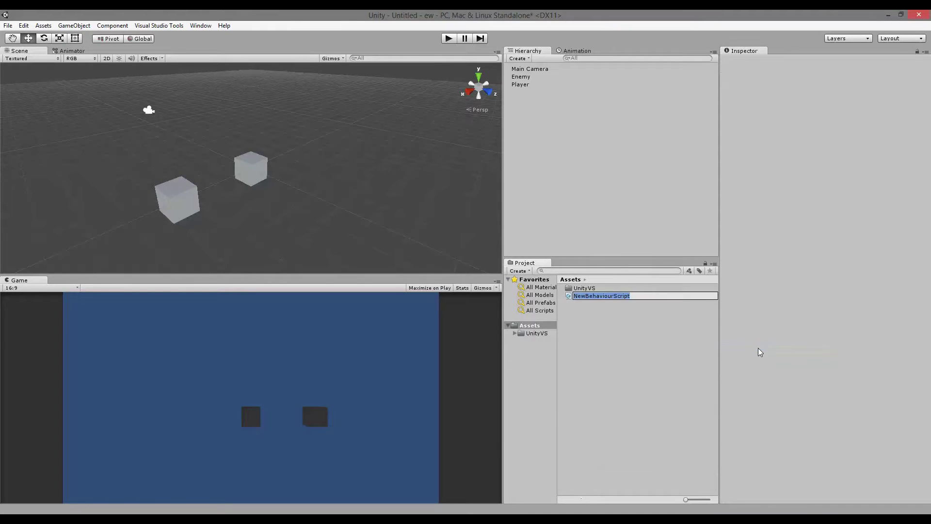
{"action": "type", "text": "Player"}
{"action": "key", "text": "Return"}
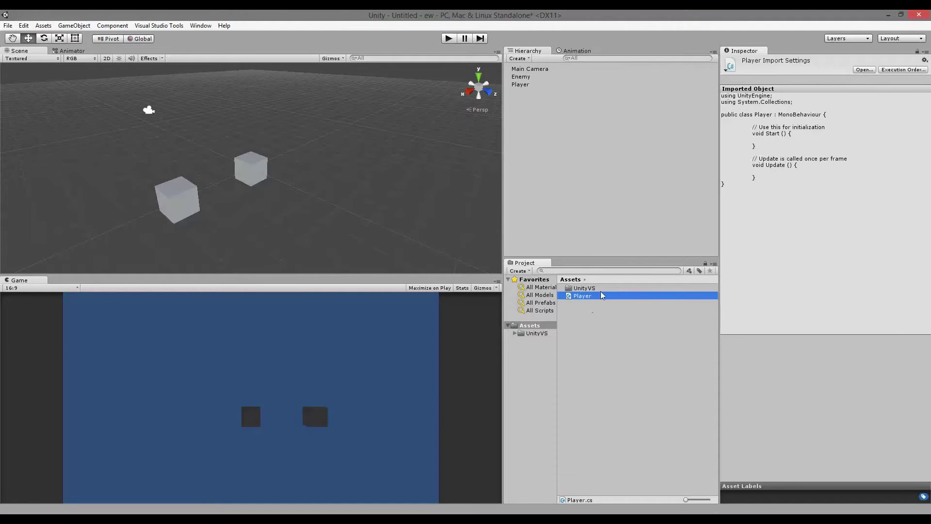
{"action": "double_click", "coordinate": [587, 297]}
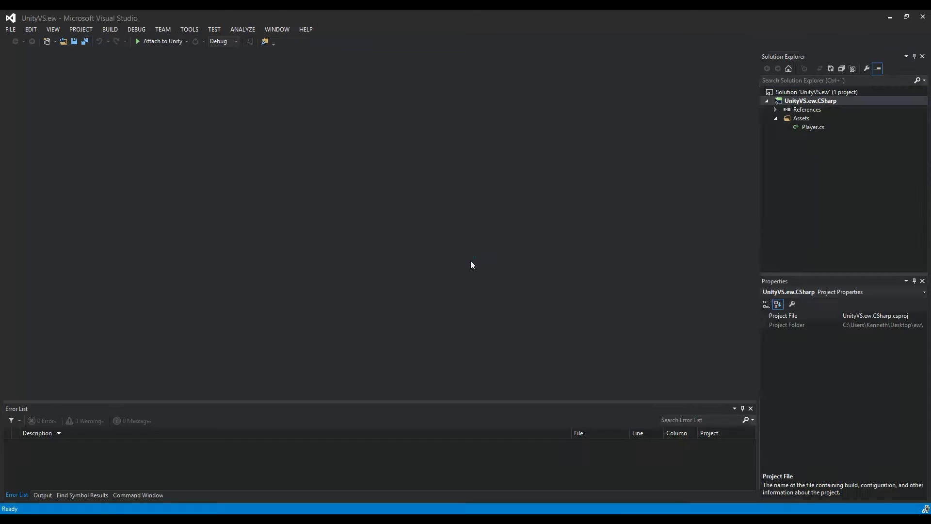
- Add 'private int health = 100;' inside the Player class in Player.cs and save
{"action": "double_click", "coordinate": [821, 127]}
{"action": "left_click", "coordinate": [89, 107]}
{"action": "key", "text": "Return"}
{"action": "key", "text": "Return"}
{"action": "key", "text": "Up"}
{"action": "type", "text": "p"}
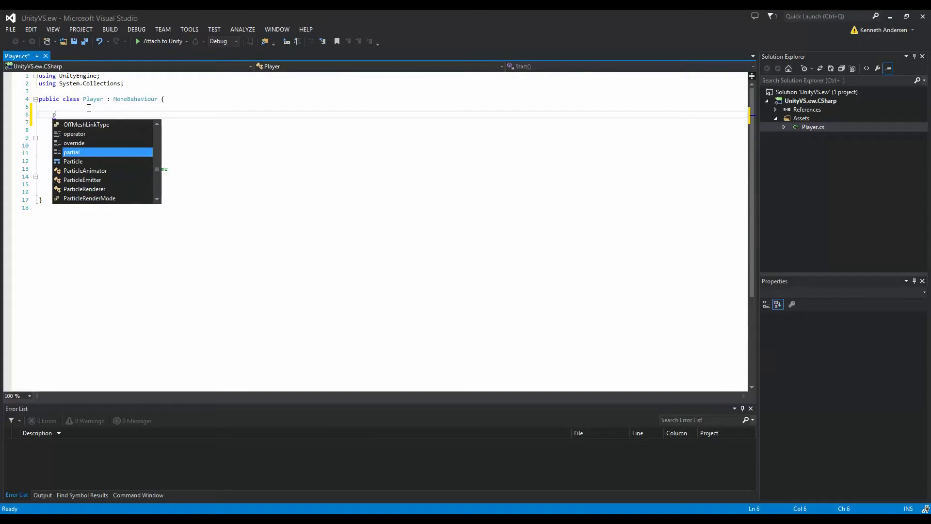
{"action": "type", "text": "rivate int health"}
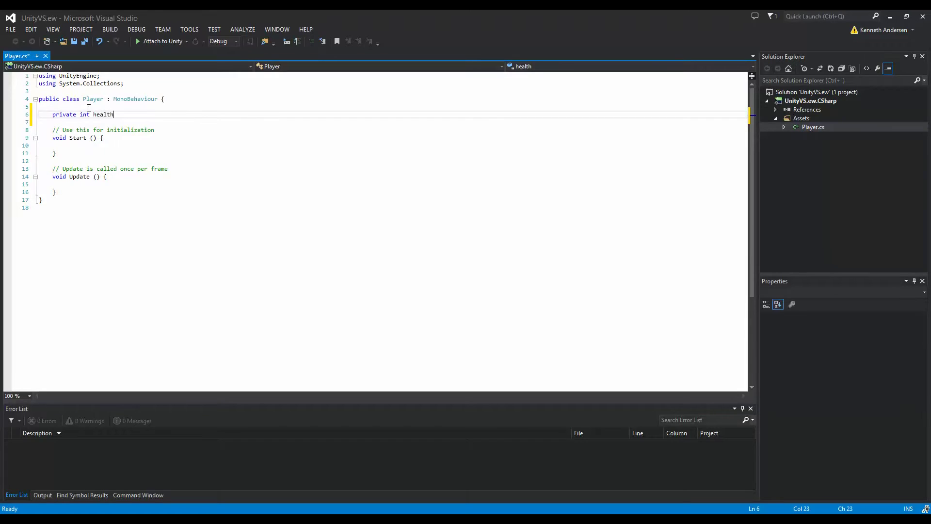
{"action": "type", "text": " = 100;"}
{"action": "left_click", "coordinate": [87, 42]}
- Place the caret at the end of Update, then switch to the Collider docs in the browser
{"action": "scroll", "coordinate": [322, 243], "scroll_direction": "up", "scroll_amount": 5, "text": "ctrl"}
{"action": "left_click", "coordinate": [130, 281]}
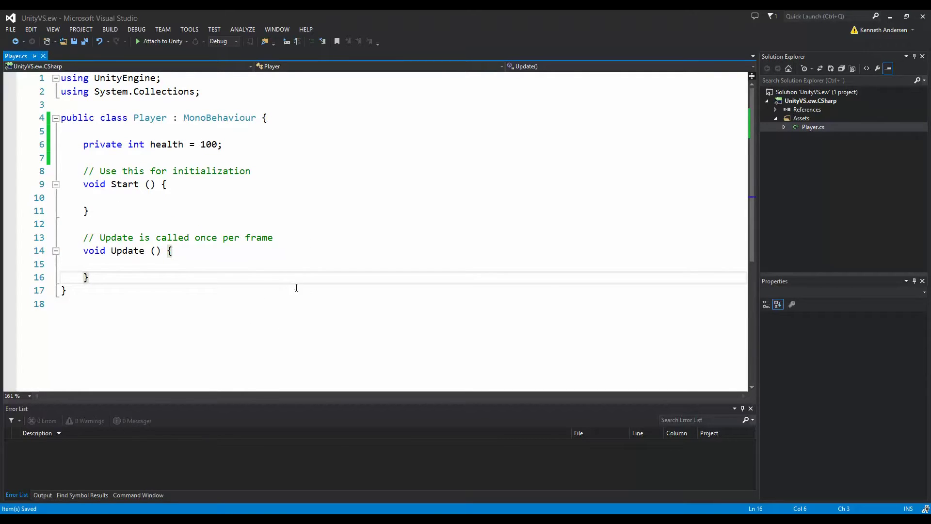
{"action": "left_click", "coordinate": [246, 465]}
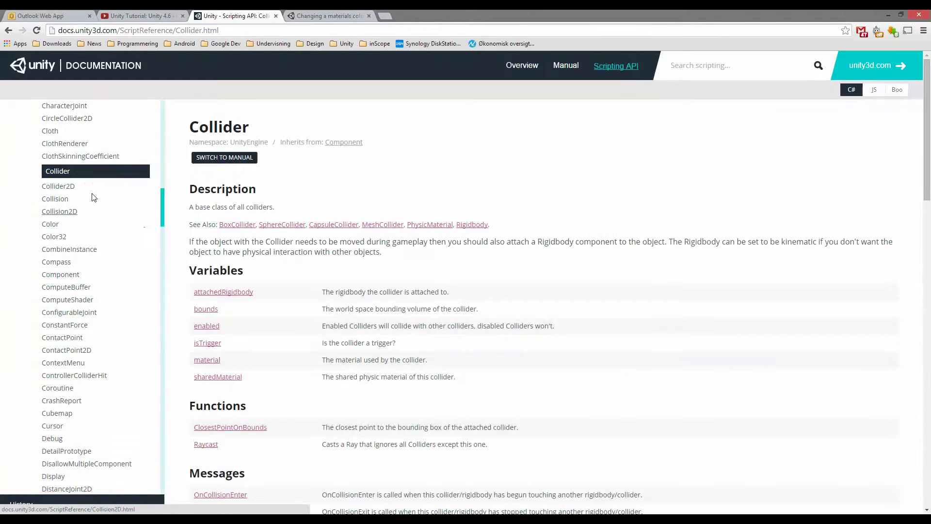
- Search the Collider docs for 'ontrigg' and open the OnTriggerEnter reference page
{"action": "scroll", "coordinate": [128, 214], "scroll_direction": "up", "scroll_amount": 2}
{"action": "scroll", "coordinate": [132, 216], "scroll_direction": "up", "scroll_amount": 2}
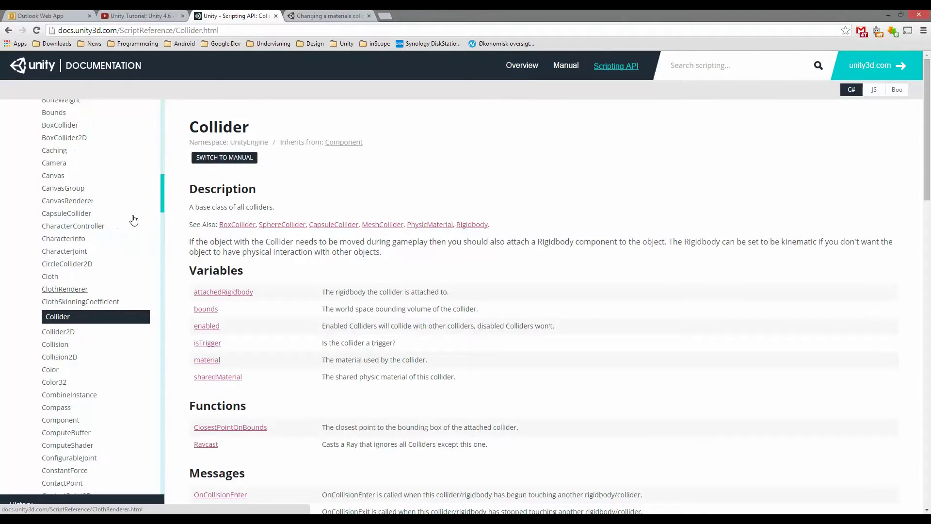
{"action": "key", "text": "ctrl+f"}
{"action": "type", "text": "ontrigg"}
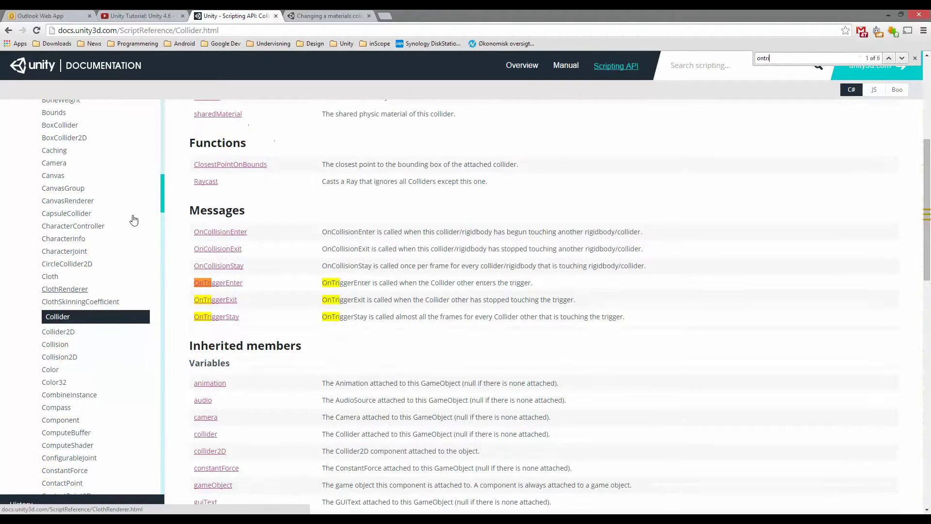
{"action": "left_click", "coordinate": [235, 283]}
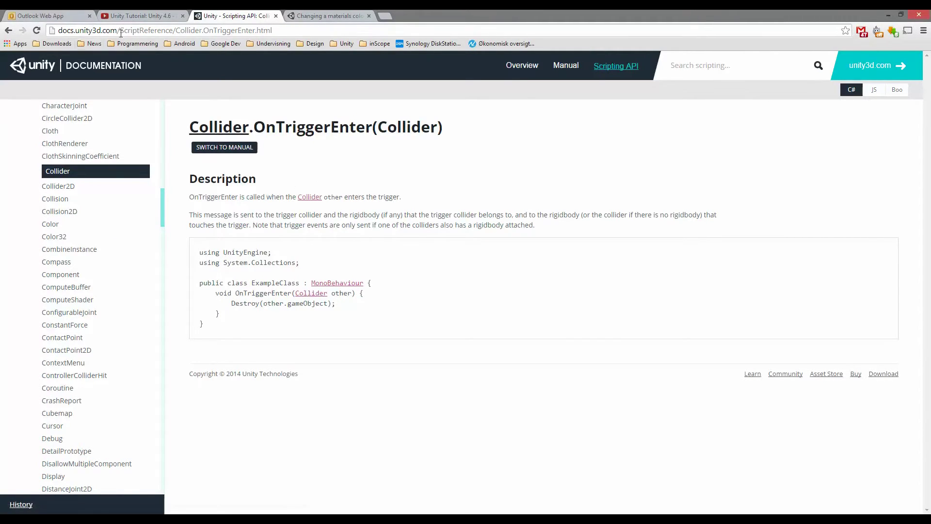
- Highlight the example code, including the Destroy(other.gameObject) line and the other parameter
{"action": "left_click_drag", "start_coordinate": [225, 318], "coordinate": [215, 292]}
{"action": "left_click", "coordinate": [267, 327]}
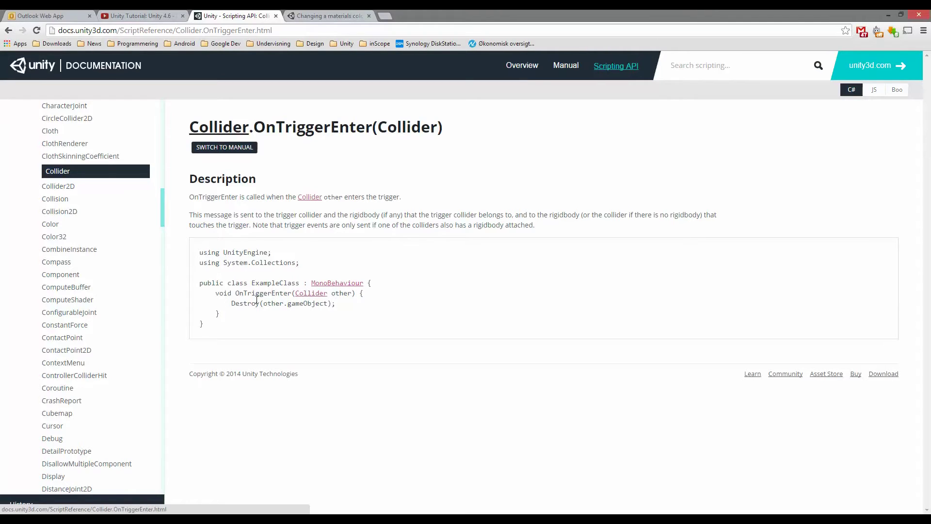
{"action": "left_click_drag", "start_coordinate": [345, 306], "coordinate": [231, 304]}
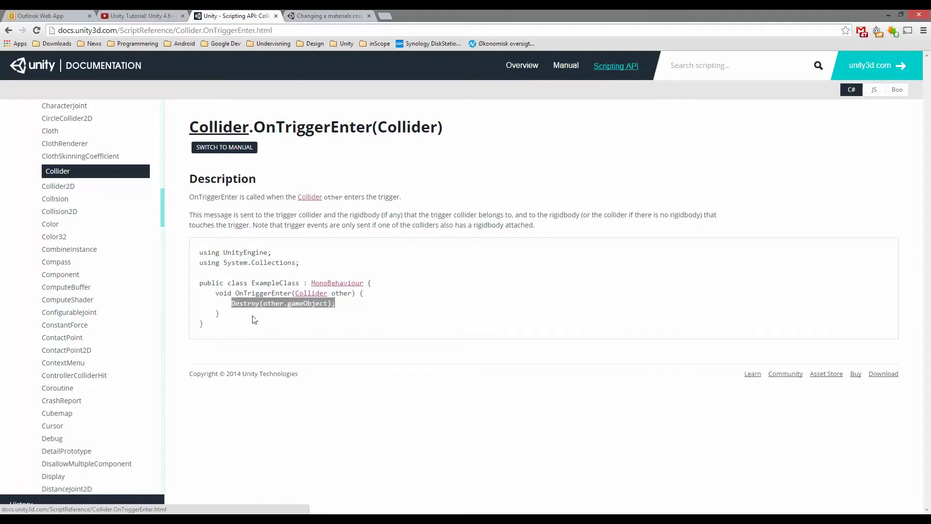
{"action": "left_click", "coordinate": [319, 326]}
{"action": "double_click", "coordinate": [341, 293]}
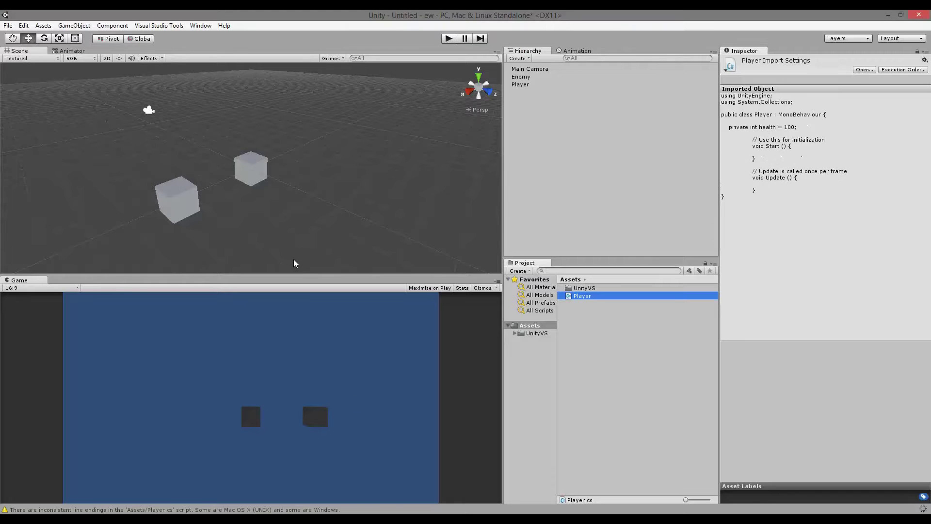
- Slide the Player cube along X to 1.41 so it touches the Enemy cube, checking the docs
{"action": "left_click", "coordinate": [527, 84]}
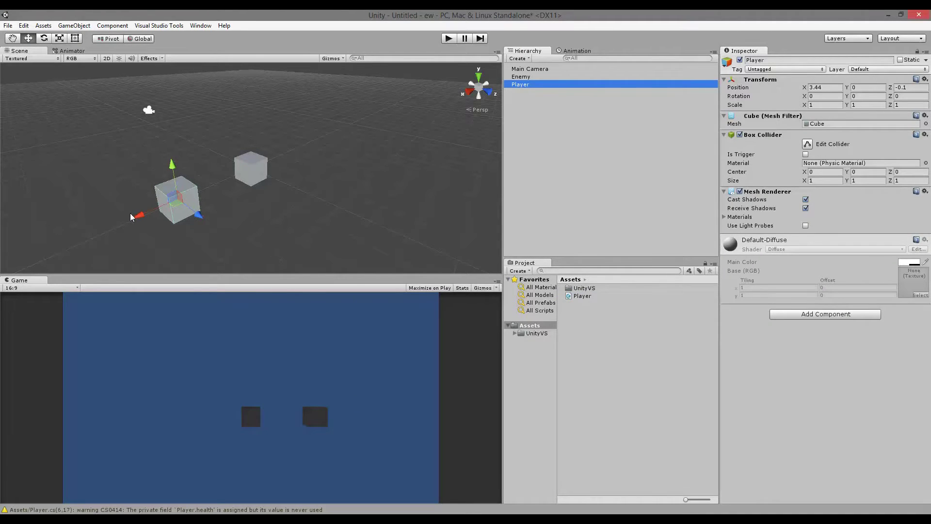
{"action": "left_click_drag", "start_coordinate": [134, 215], "coordinate": [184, 196]}
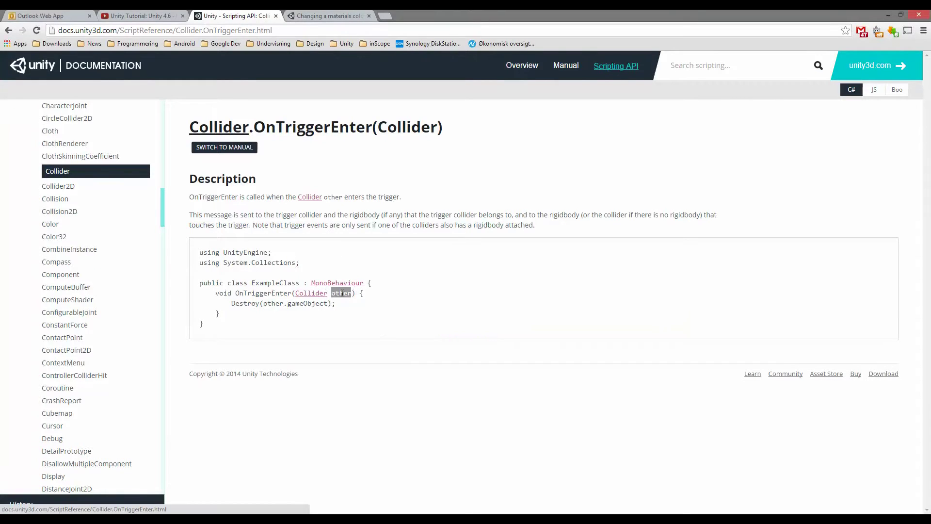
{"action": "double_click", "coordinate": [341, 294]}
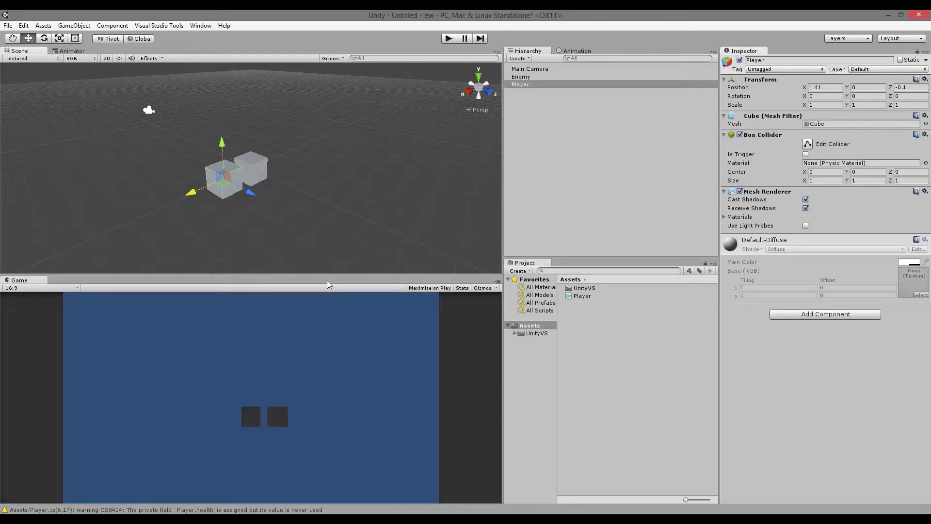
{"action": "left_click", "coordinate": [263, 175]}
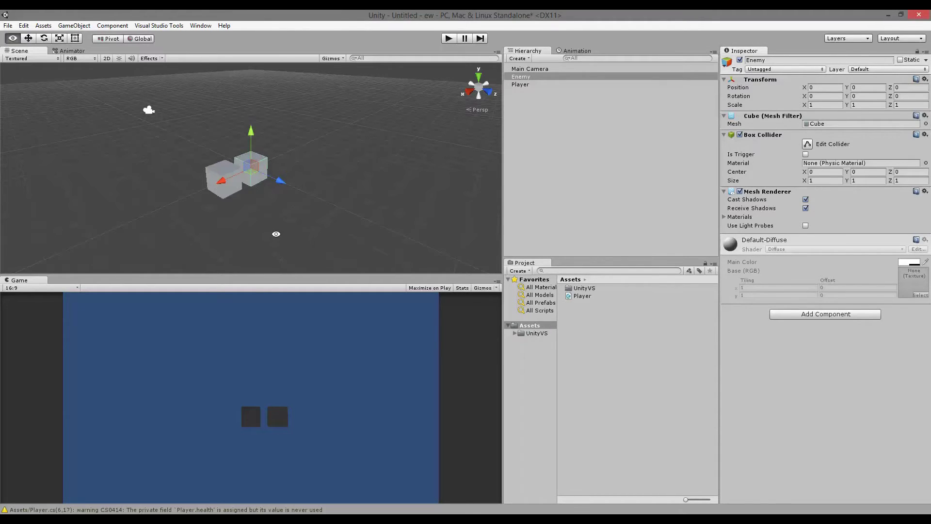
{"action": "key", "text": "alt+Tab"}
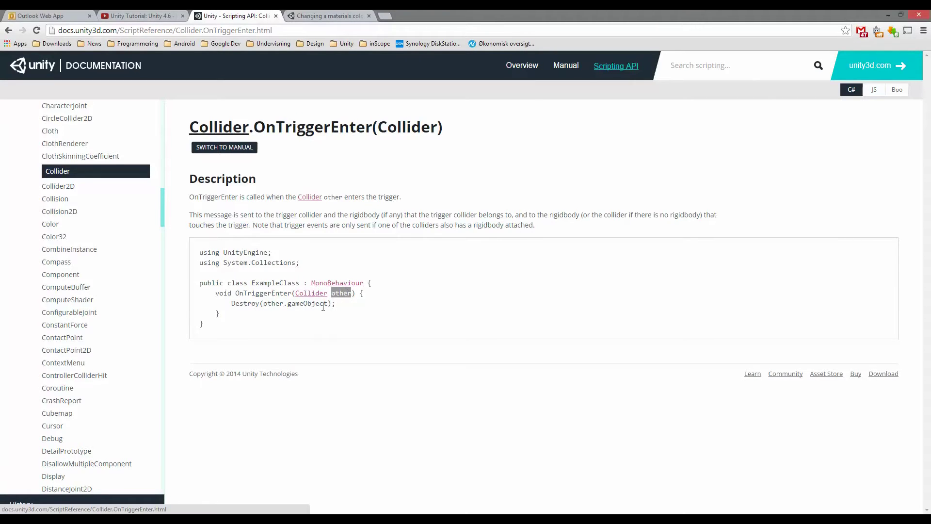
{"action": "key", "text": "alt+Tab"}
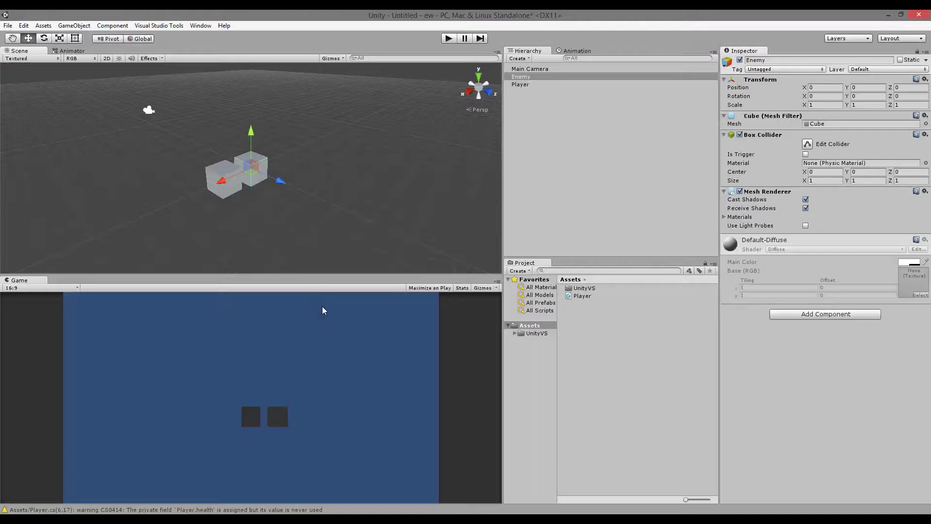
- Select Player and browse the Physics list under Add Component, then return to the OnTriggerEnter docs
{"action": "left_click", "coordinate": [233, 190]}
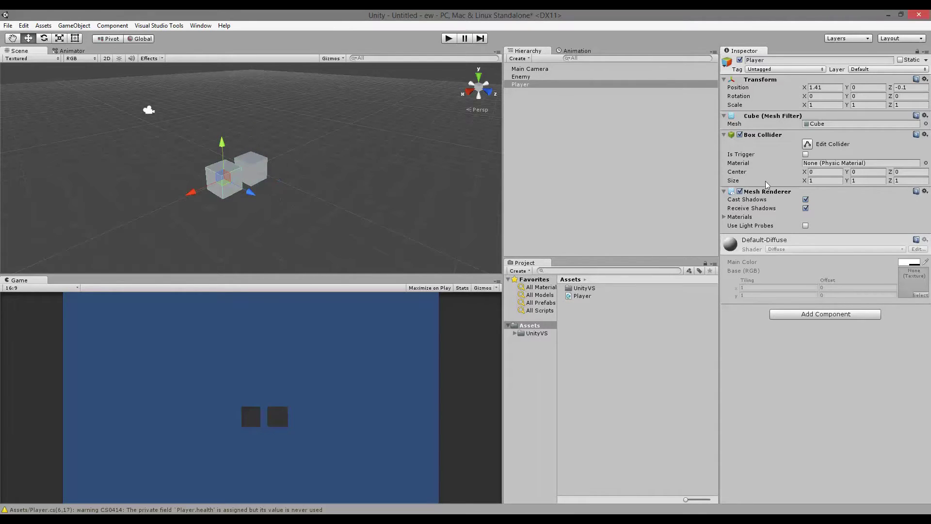
{"action": "left_click", "coordinate": [805, 314]}
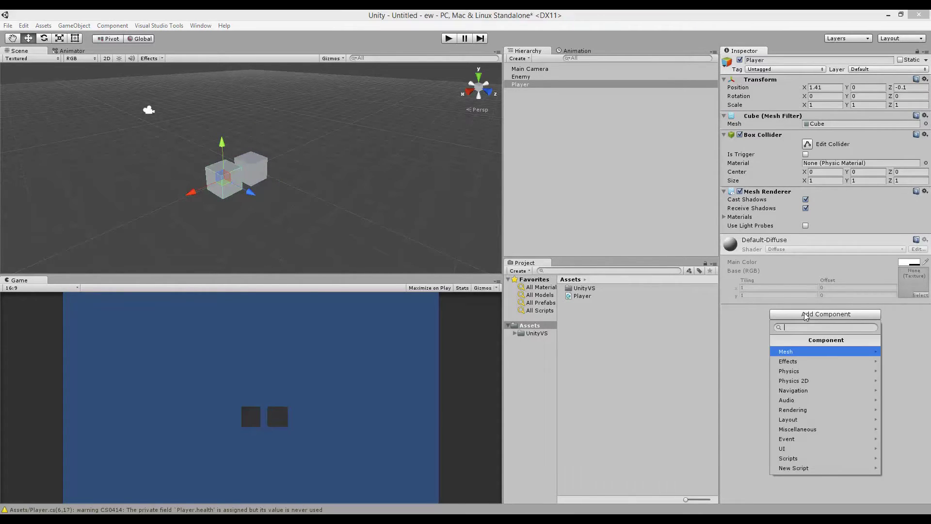
{"action": "left_click", "coordinate": [815, 371]}
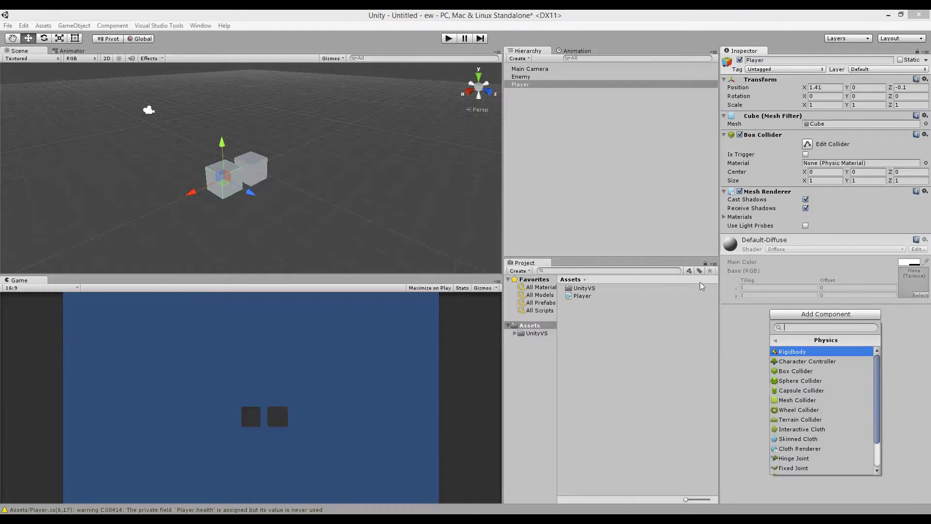
{"action": "key", "text": "alt+Tab"}
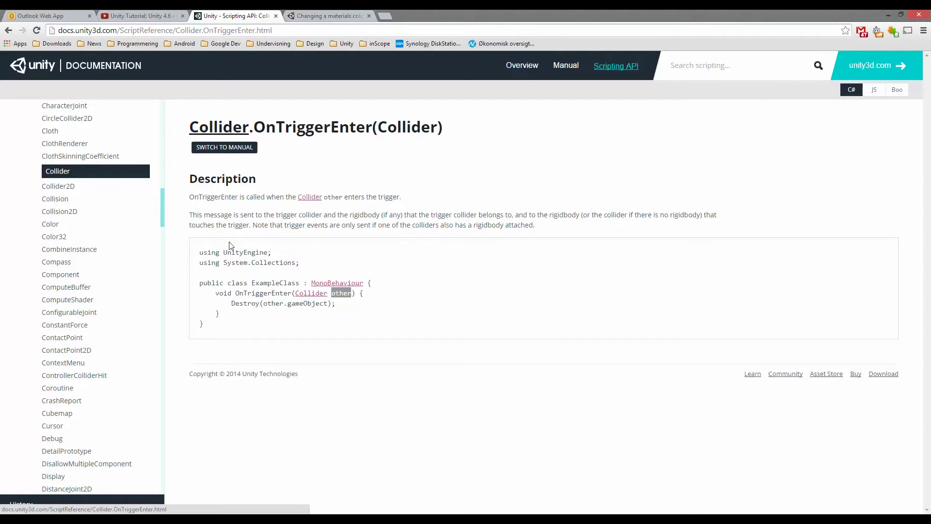
- Go back to the Collider page's OnCollision and OnTrigger message list, then return to Unity
{"action": "key", "text": "alt+Left"}
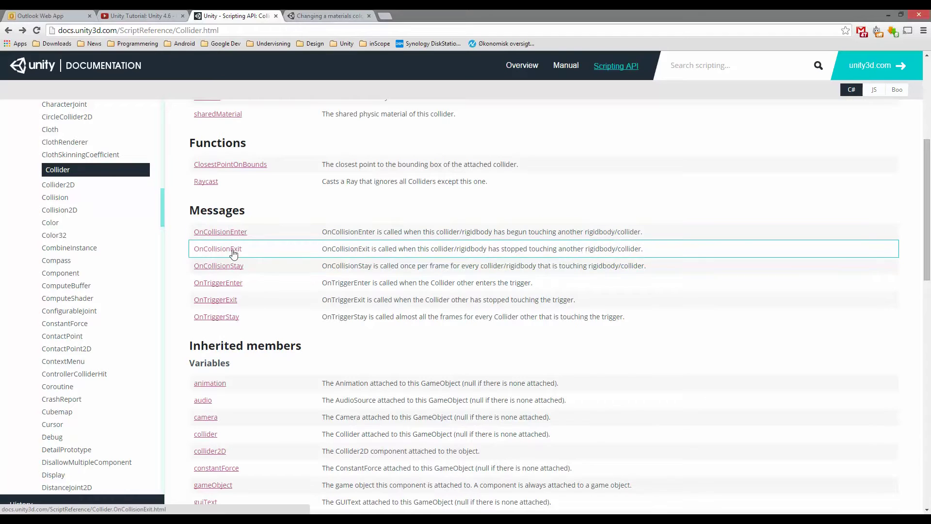
{"action": "key", "text": "alt+Tab"}
{"action": "key", "text": "alt+Tab"}
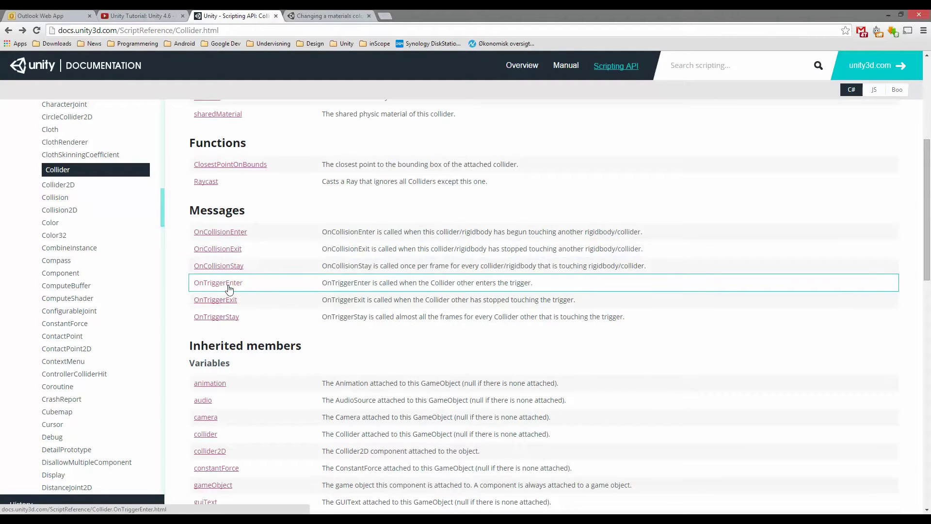
{"action": "key", "text": "alt+Tab"}
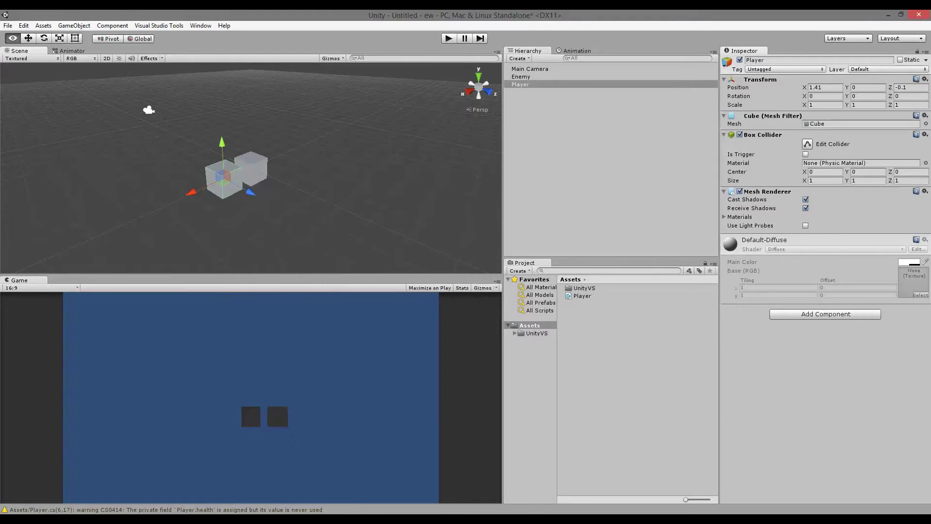
- Write an empty void OnTriggerEnter(Collider other) method with braces after Update, then return to Unity
{"action": "key", "text": "alt+Tab"}
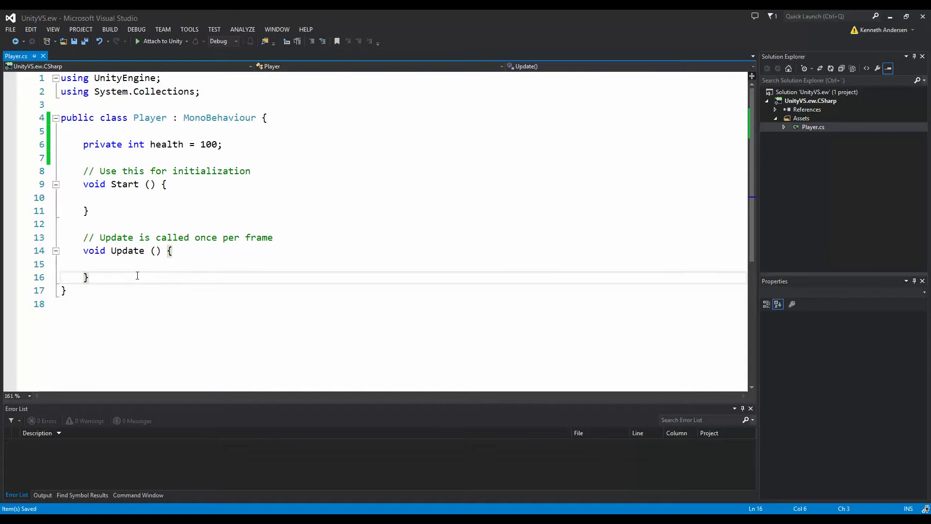
{"action": "key", "text": "Return"}
{"action": "key", "text": "Return"}
{"action": "type", "text": "void OnTriggerEnter(Collider other)"}
{"action": "key", "text": "Return"}
{"action": "type", "text": "{"}
{"action": "key", "text": "Return"}
{"action": "key", "text": "Return"}
{"action": "key", "text": "Up"}
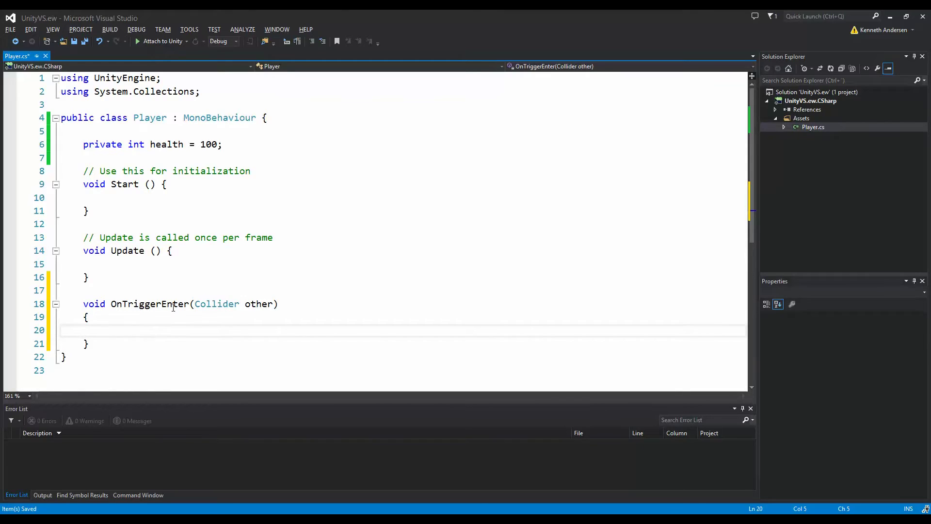
{"action": "key", "text": "alt+Tab"}
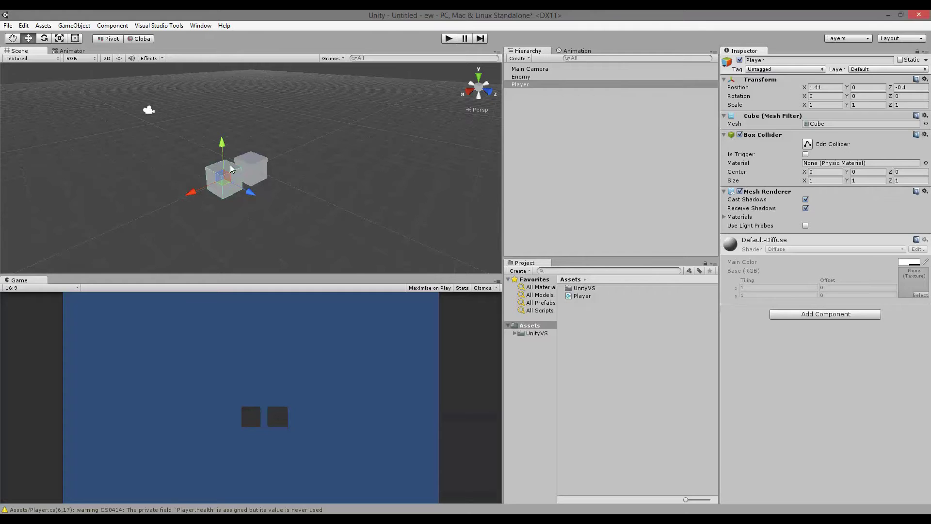
{"action": "left_click", "coordinate": [78, 25]}
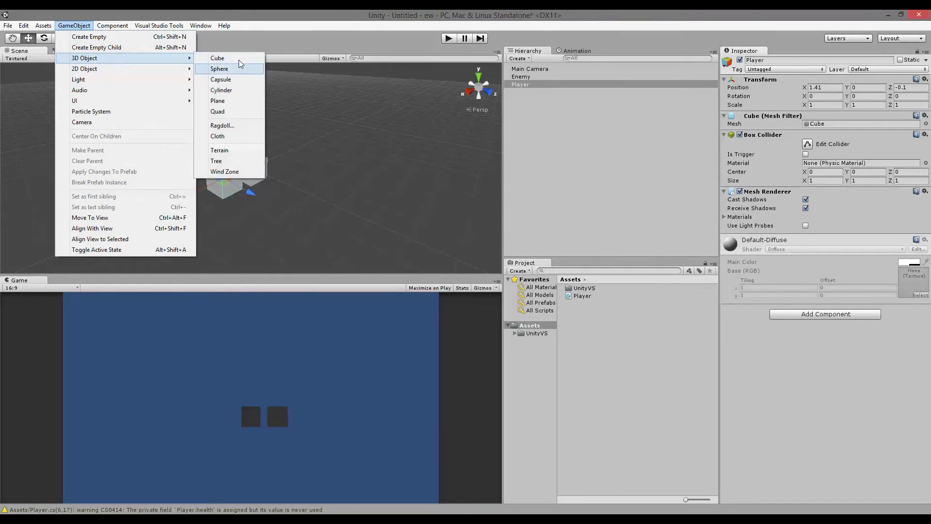
{"action": "mouse_move", "coordinate": [140, 72]}
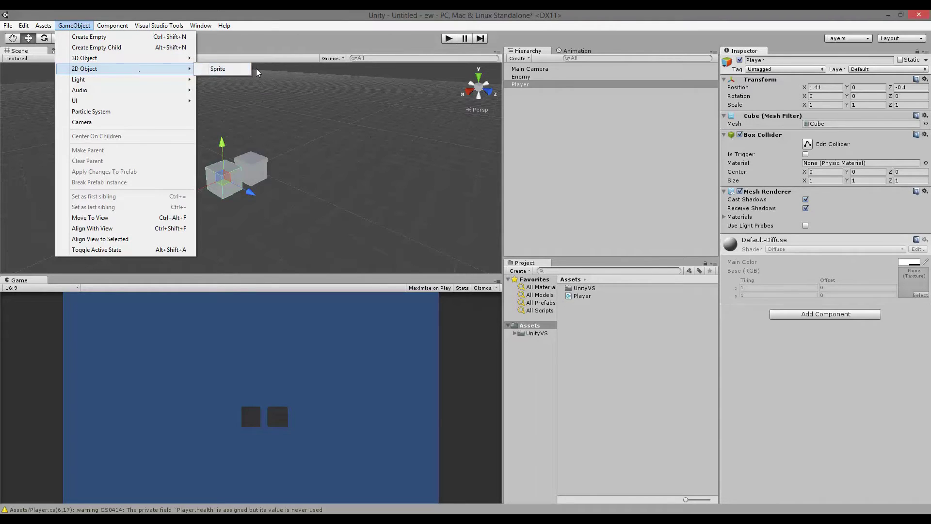
{"action": "left_click", "coordinate": [217, 69]}
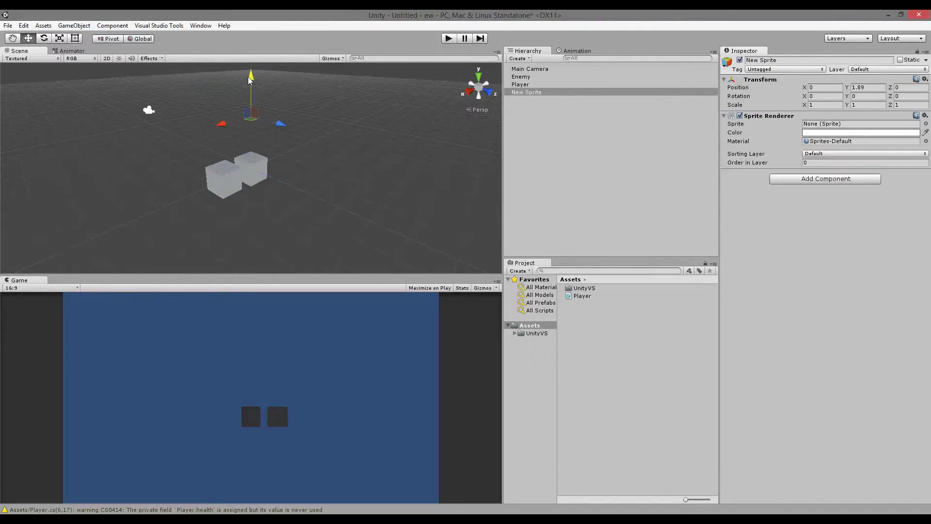
{"action": "left_click_drag", "start_coordinate": [248, 80], "coordinate": [249, 74]}
{"action": "left_click", "coordinate": [520, 84]}
{"action": "left_click", "coordinate": [527, 94]}
{"action": "key", "text": "Delete"}
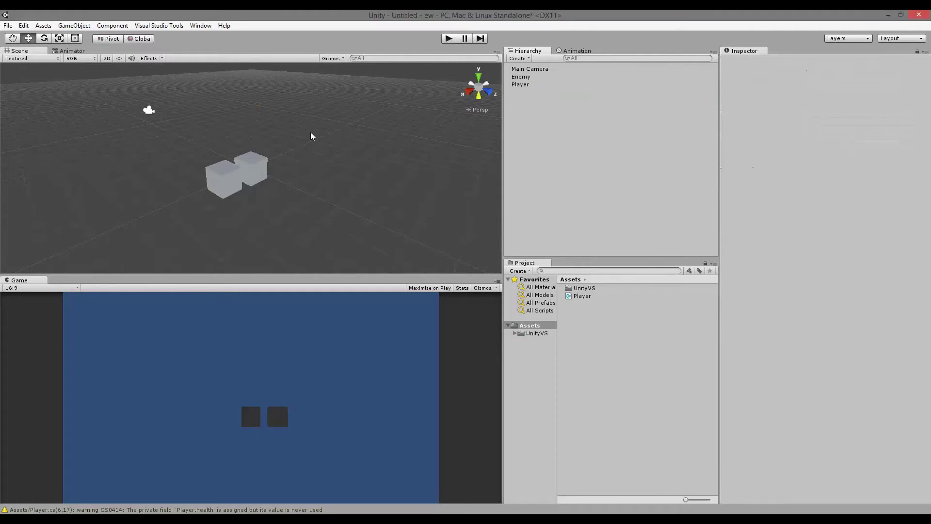
- Change the signature to OnTriggerEnter2D(Collider2D other)
{"action": "key", "text": "alt+Tab"}
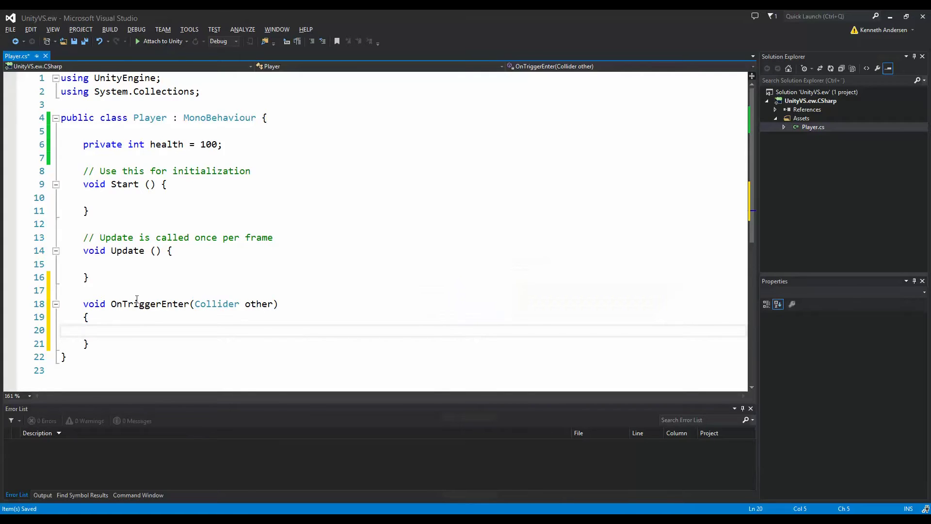
{"action": "left_click", "coordinate": [188, 303]}
{"action": "type", "text": "2D"}
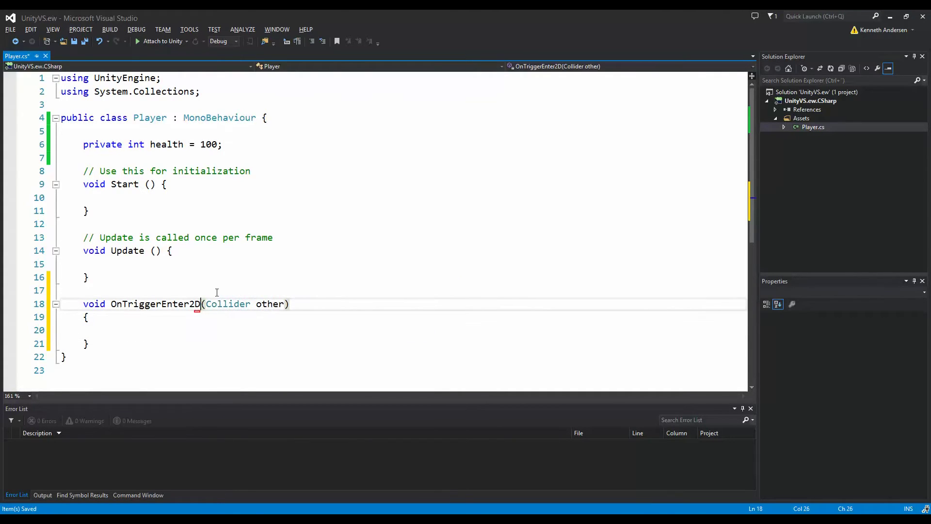
{"action": "left_click", "coordinate": [252, 304]}
{"action": "type", "text": "2D"}
{"action": "left_click", "coordinate": [206, 333]}
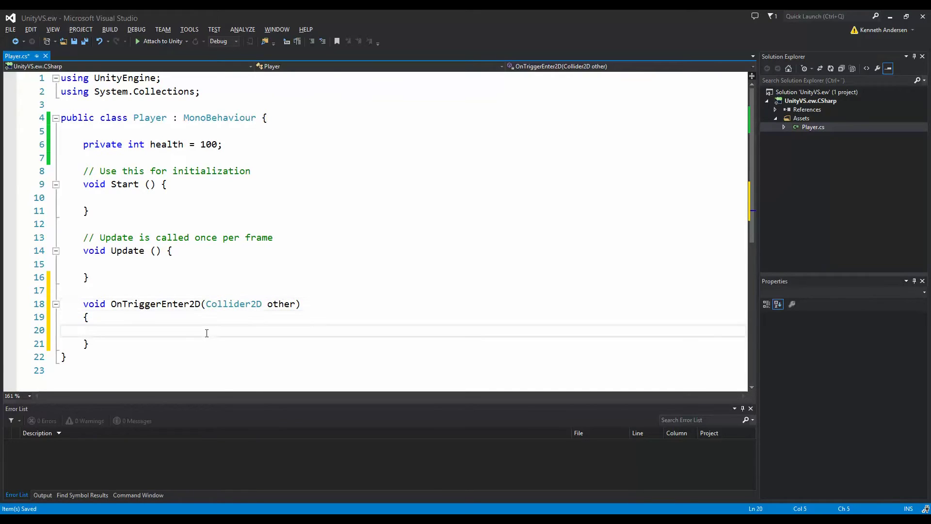
{"action": "scroll", "coordinate": [228, 333], "scroll_direction": "down", "scroll_amount": 1}
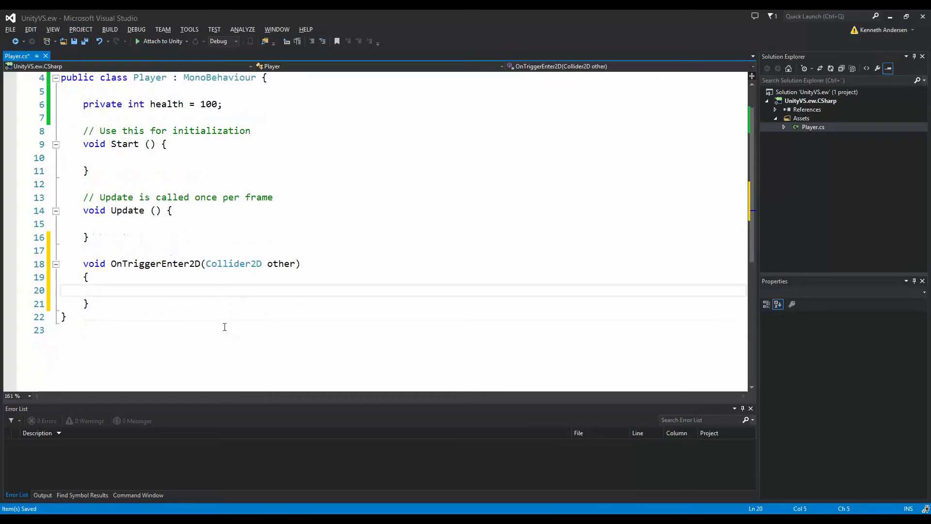
- Revert the signature to OnTriggerEnter(Collider other) by removing both 2D suffixes
{"action": "double_click", "coordinate": [154, 264]}
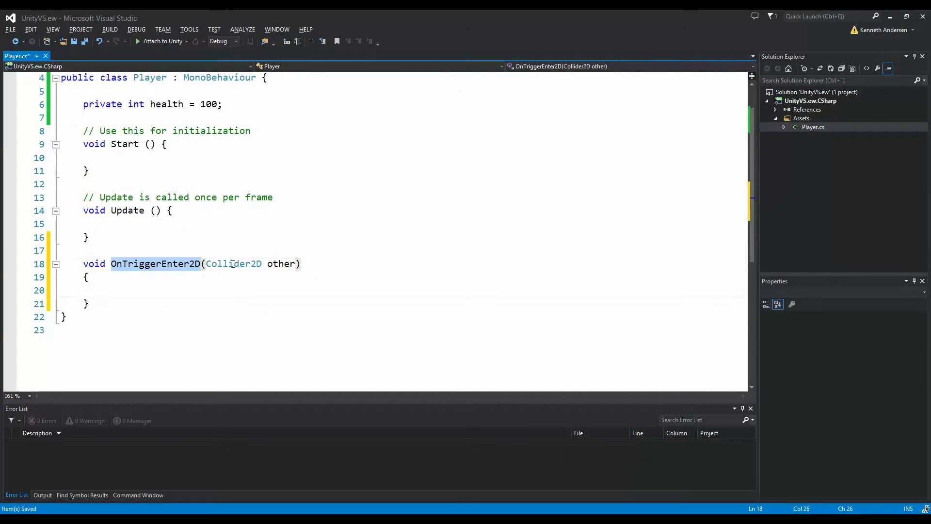
{"action": "left_click", "coordinate": [174, 264]}
{"action": "left_click", "coordinate": [202, 264]}
{"action": "key", "text": "BackSpace"}
{"action": "key", "text": "BackSpace"}
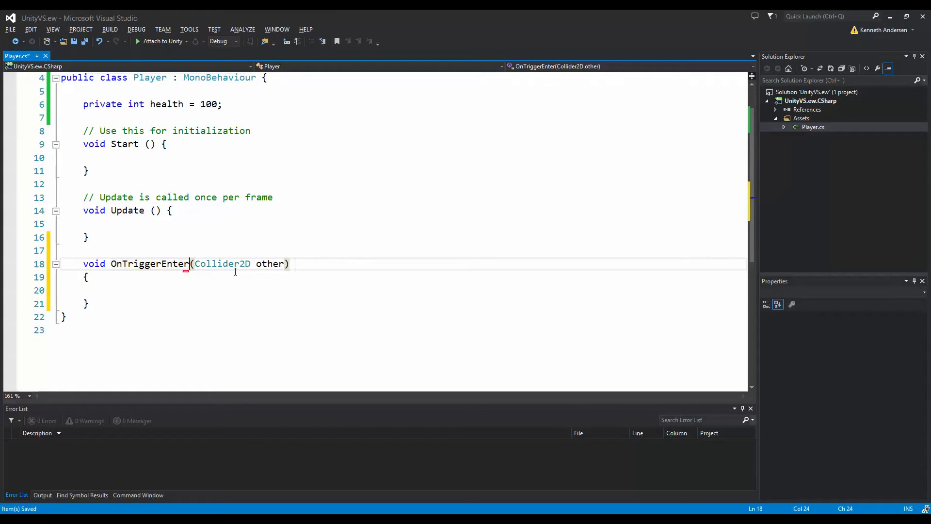
{"action": "left_click", "coordinate": [251, 264]}
{"action": "key", "text": "BackSpace"}
{"action": "key", "text": "BackSpace"}
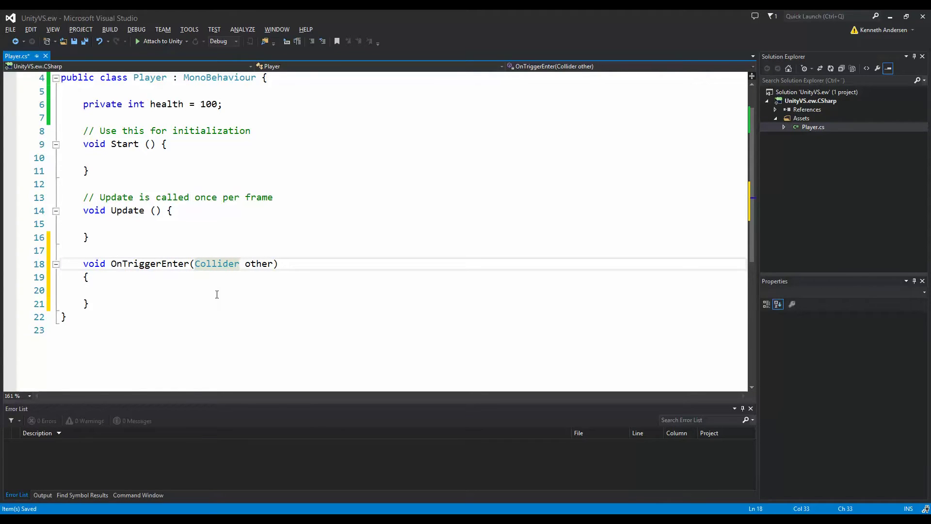
- Check the OnTriggerEnter name's spelling, retyping its capital T
{"action": "double_click", "coordinate": [112, 263]}
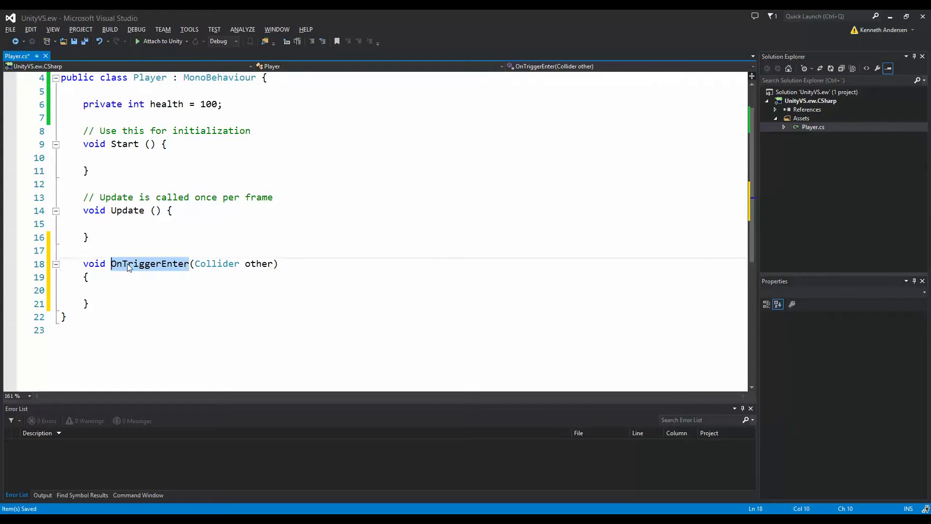
{"action": "left_click", "coordinate": [128, 265]}
{"action": "left_click", "coordinate": [132, 263]}
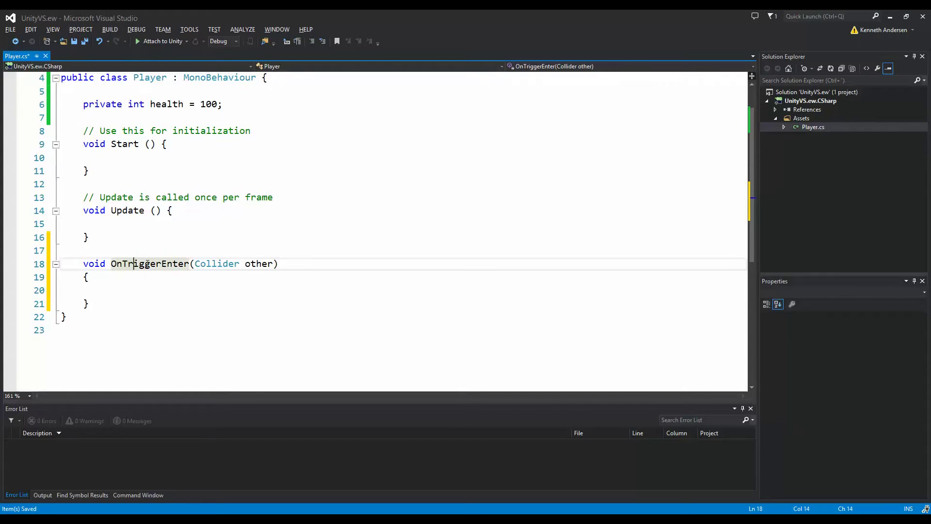
{"action": "triple_click", "coordinate": [112, 265]}
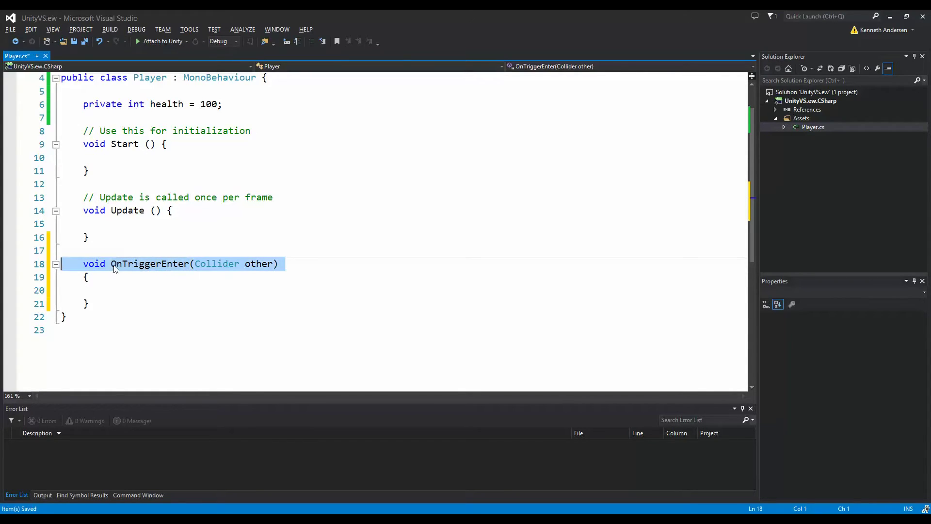
{"action": "double_click", "coordinate": [144, 264]}
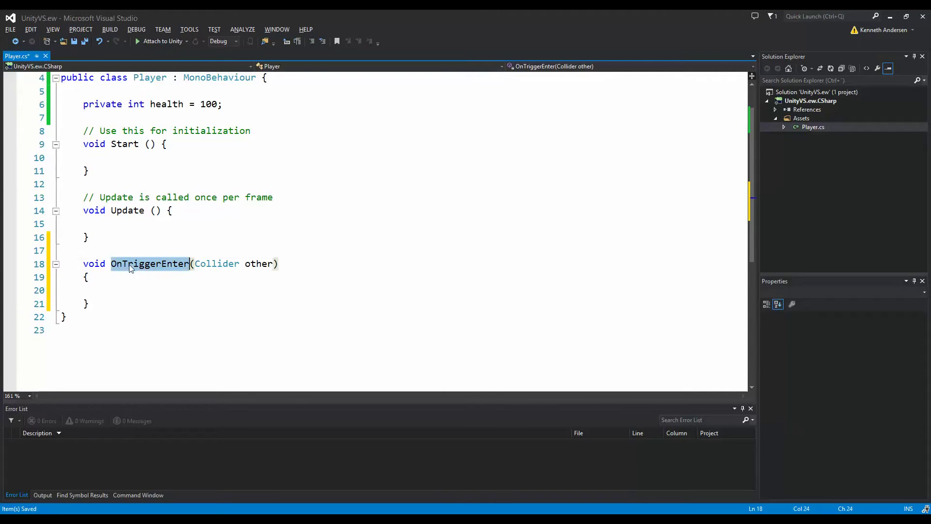
{"action": "left_click", "coordinate": [163, 264]}
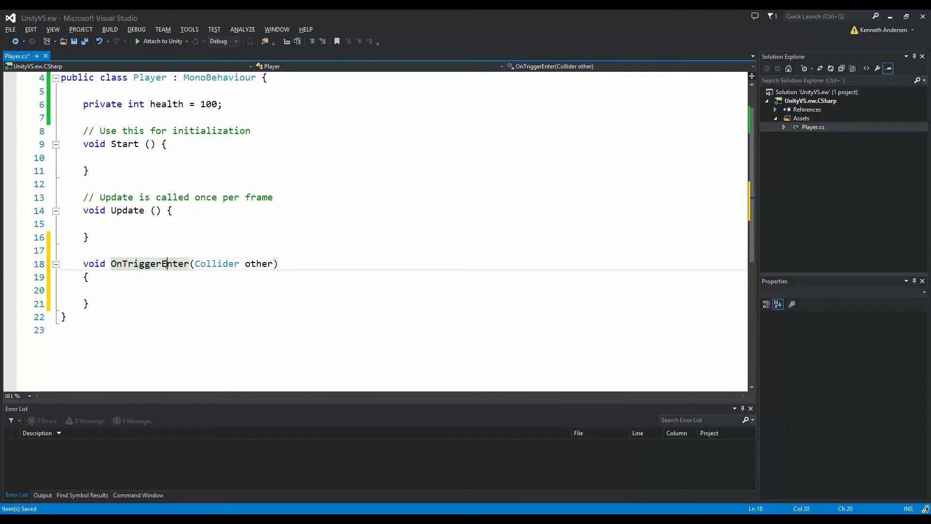
{"action": "left_click", "coordinate": [149, 294]}
{"action": "left_click", "coordinate": [128, 258]}
{"action": "key", "text": "BackSpace"}
{"action": "type", "text": "t"}
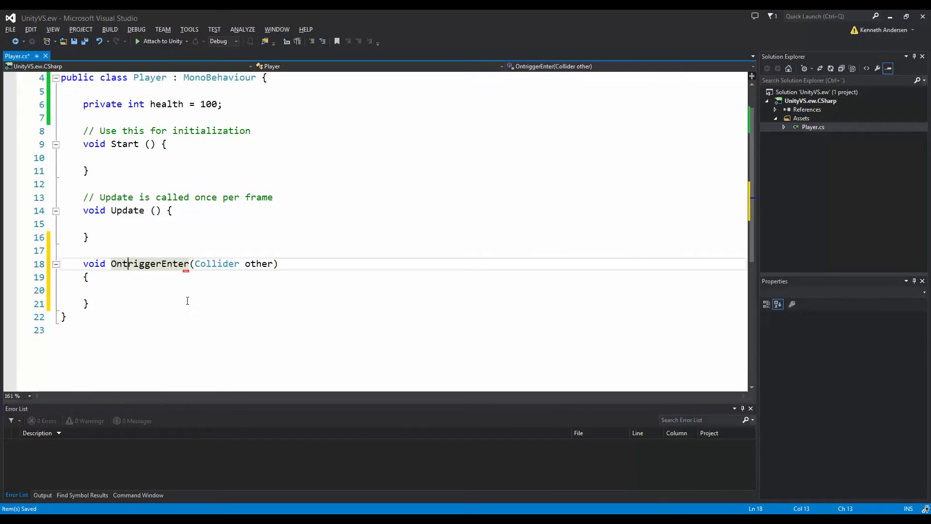
{"action": "key", "text": "BackSpace"}
{"action": "type", "text": "T"}
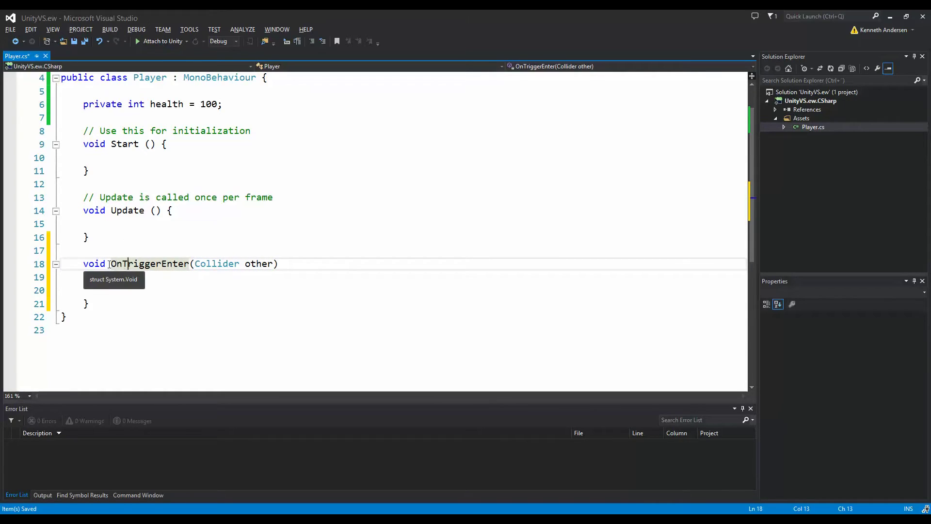
- Review the OnTriggerEnter signature once more, then switch back to Unity
{"action": "left_click", "coordinate": [157, 289]}
{"action": "left_click", "coordinate": [190, 264]}
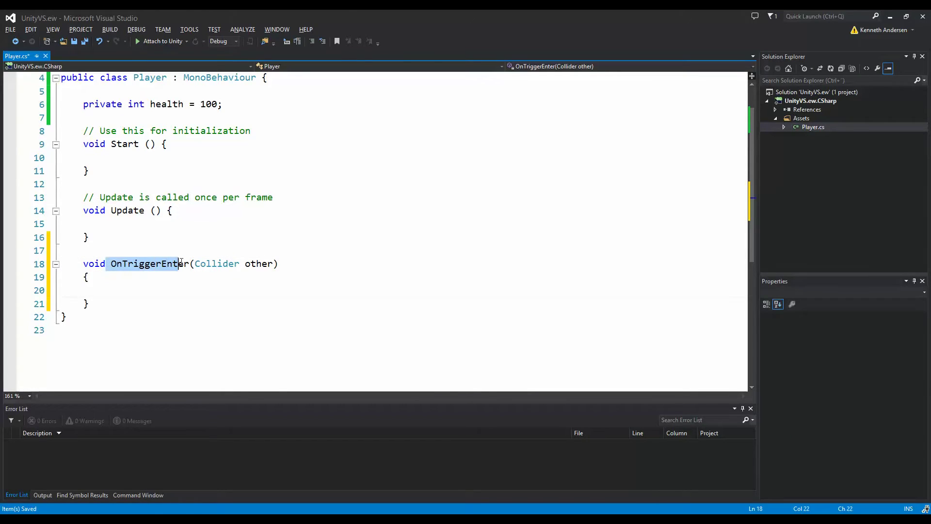
{"action": "key", "text": "Down"}
{"action": "left_click_drag", "start_coordinate": [190, 264], "coordinate": [112, 264]}
{"action": "left_click", "coordinate": [146, 289]}
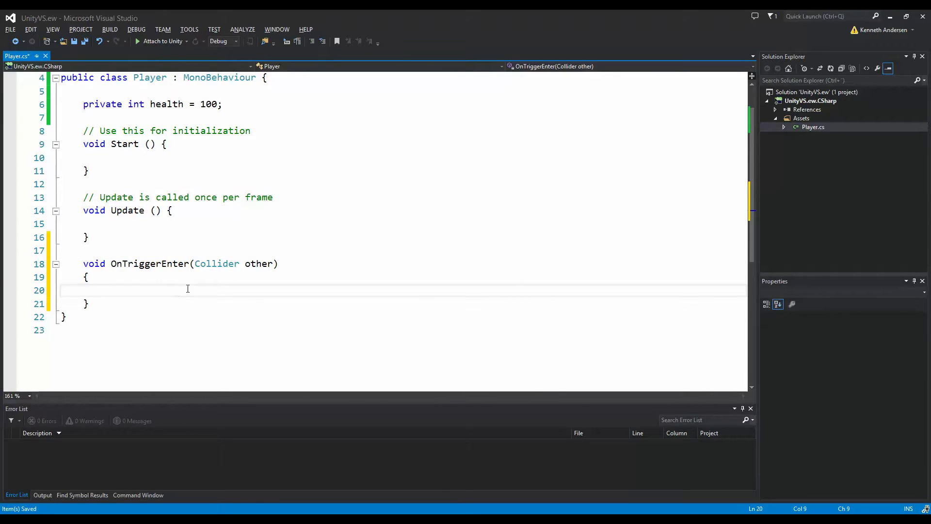
{"action": "key", "text": "alt+Tab"}
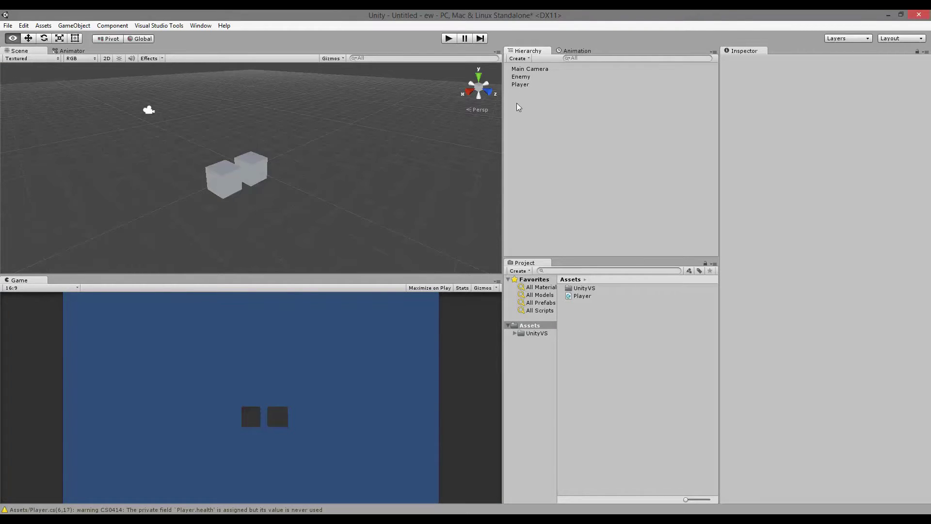
- Select the Enemy cube, then add a health--; decrement inside OnTriggerEnter
{"action": "left_click", "coordinate": [259, 172]}
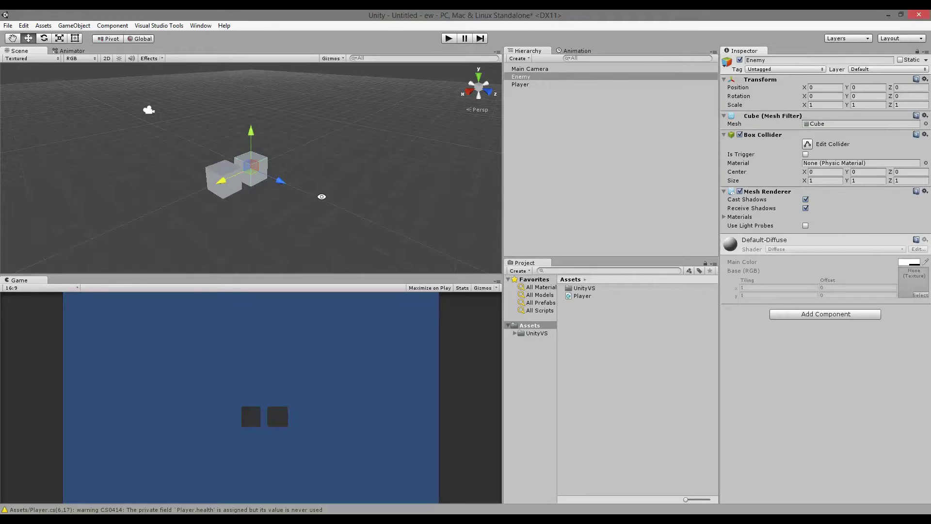
{"action": "key", "text": "alt+Tab"}
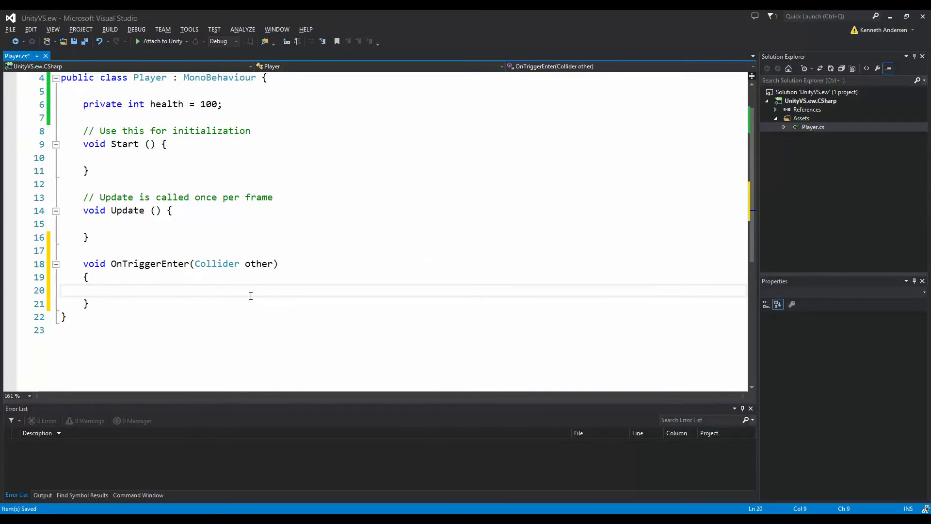
{"action": "type", "text": "health --;"}
{"action": "key", "text": "Return"}
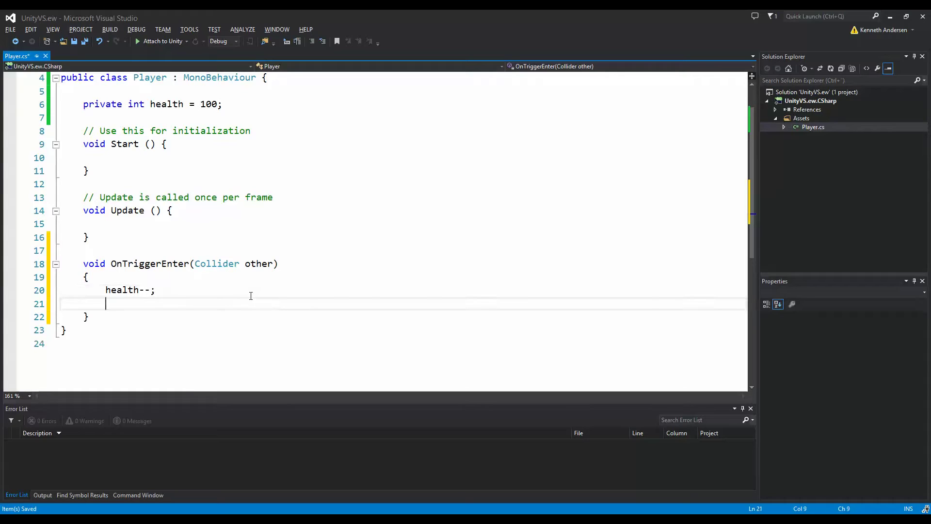
- Add a line setting other.renderer.material.color to Color.red, using IntelliSense
{"action": "type", "text": "other"}
{"action": "key", "text": "Escape"}
{"action": "double_click", "coordinate": [262, 264]}
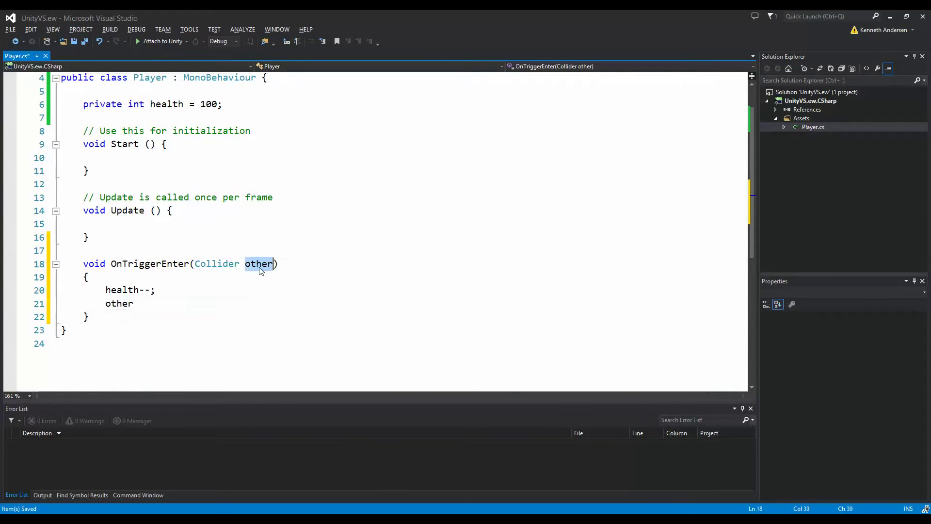
{"action": "left_click", "coordinate": [158, 309]}
{"action": "type", "text": ".ma"}
{"action": "key", "text": "BackSpace"}
{"action": "key", "text": "BackSpace"}
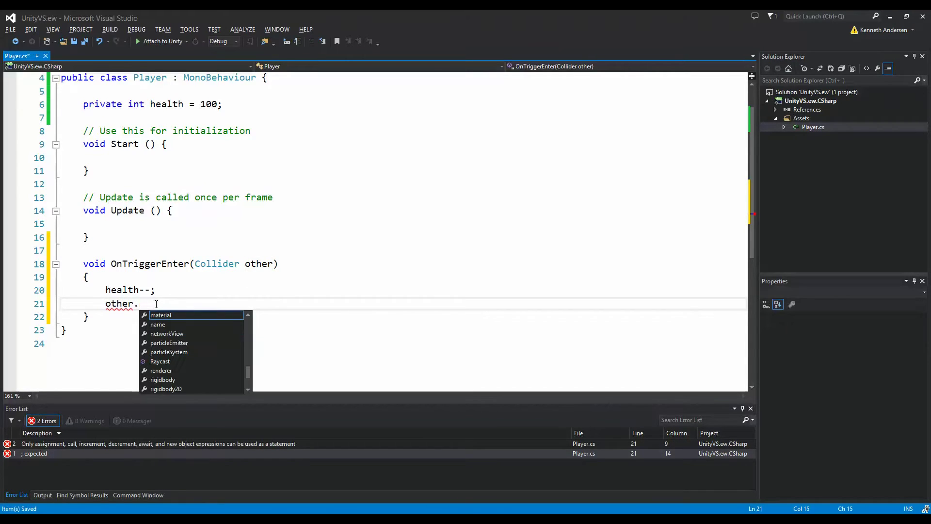
{"action": "type", "text": "renderer.col"}
{"action": "key", "text": "BackSpace"}
{"action": "key", "text": "BackSpace"}
{"action": "key", "text": "BackSpace"}
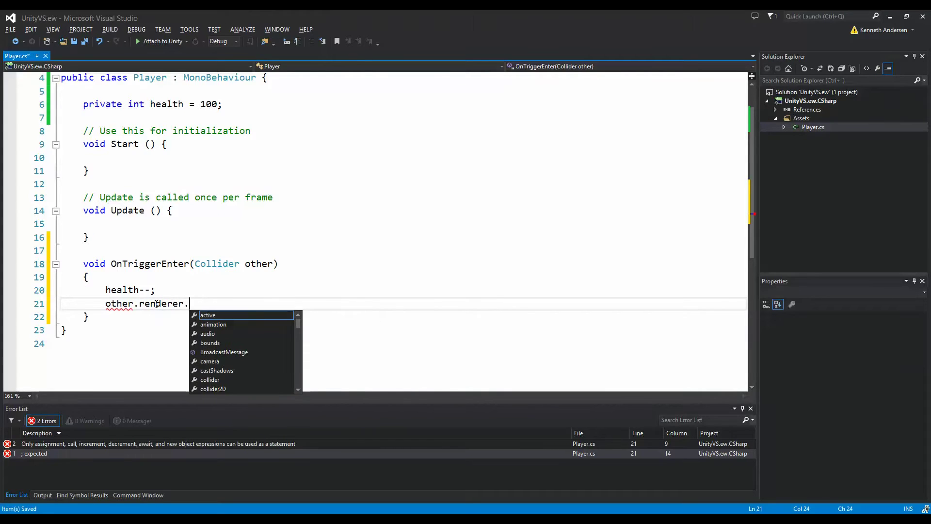
{"action": "type", "text": "material."}
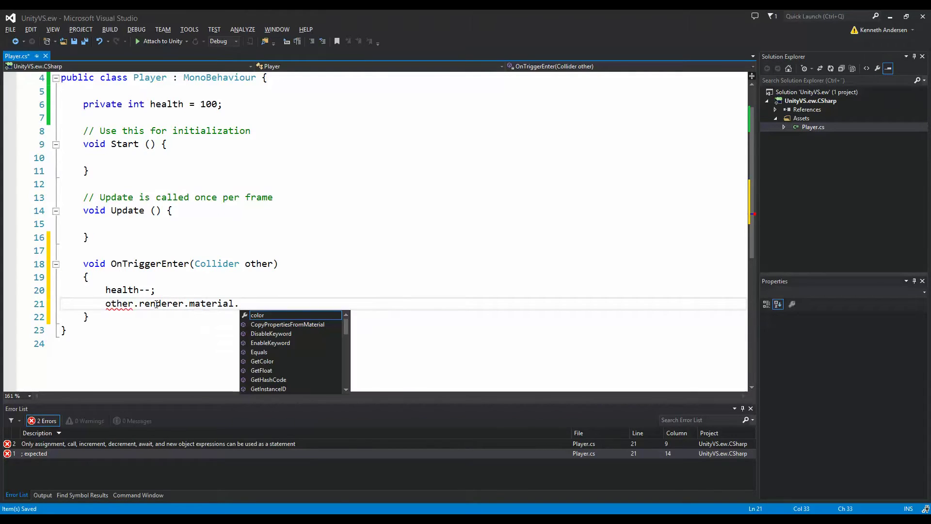
{"action": "key", "text": "Tab"}
{"action": "type", "text": "="}
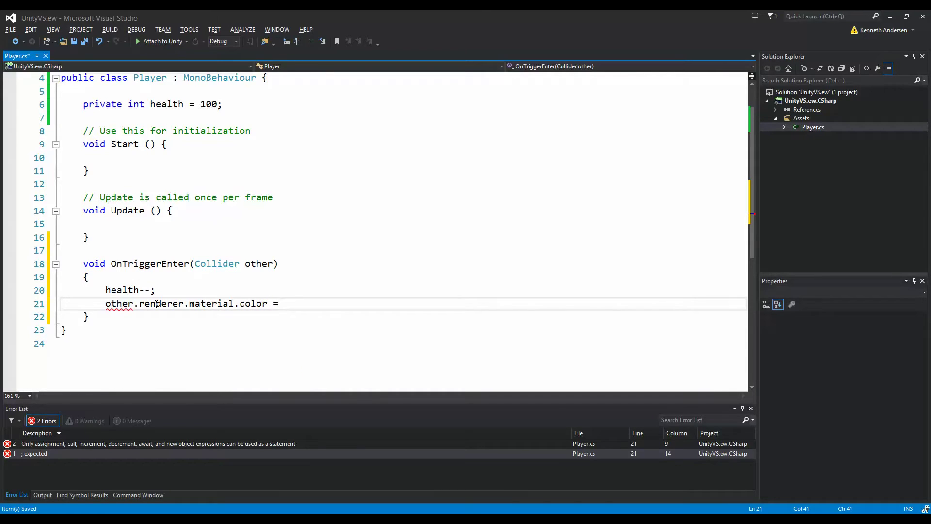
{"action": "type", "text": "=Color.Red;"}
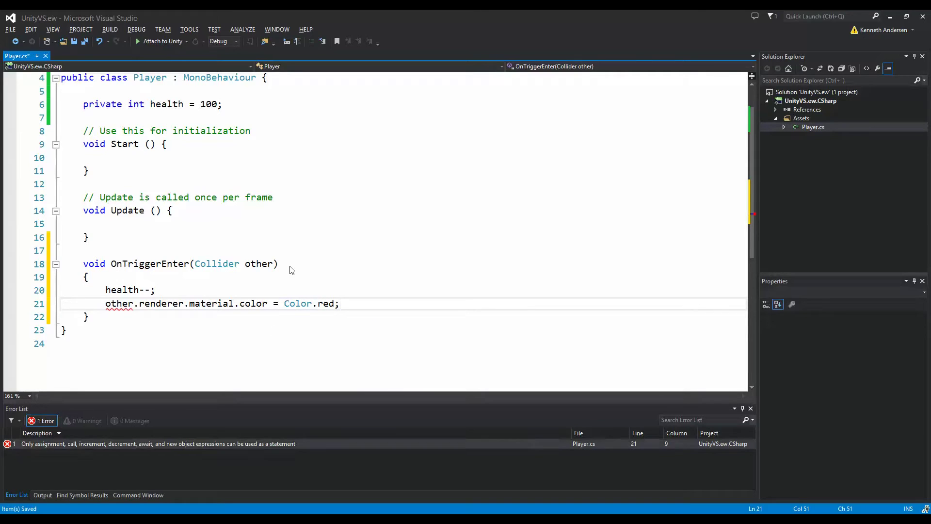
- Review the colour statement and where the other parameter is used
{"action": "double_click", "coordinate": [255, 265]}
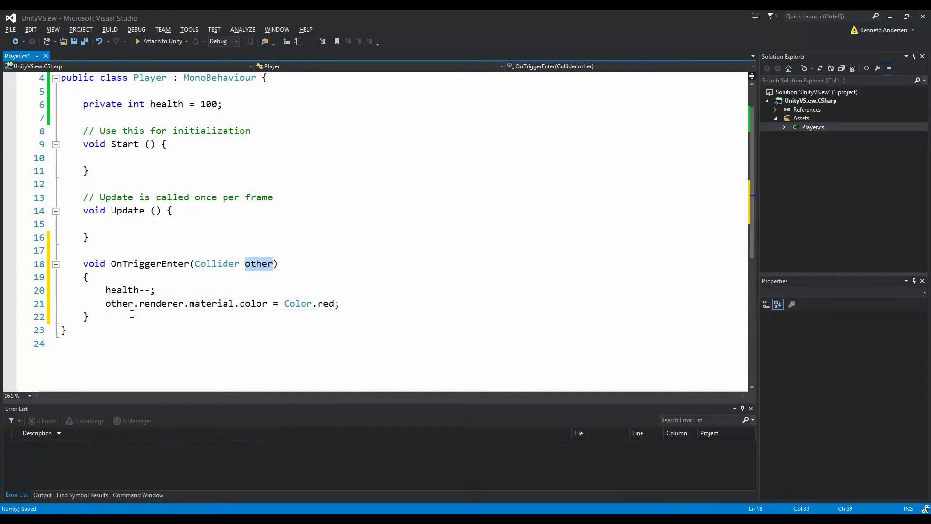
{"action": "left_click", "coordinate": [155, 303]}
{"action": "left_click", "coordinate": [218, 303]}
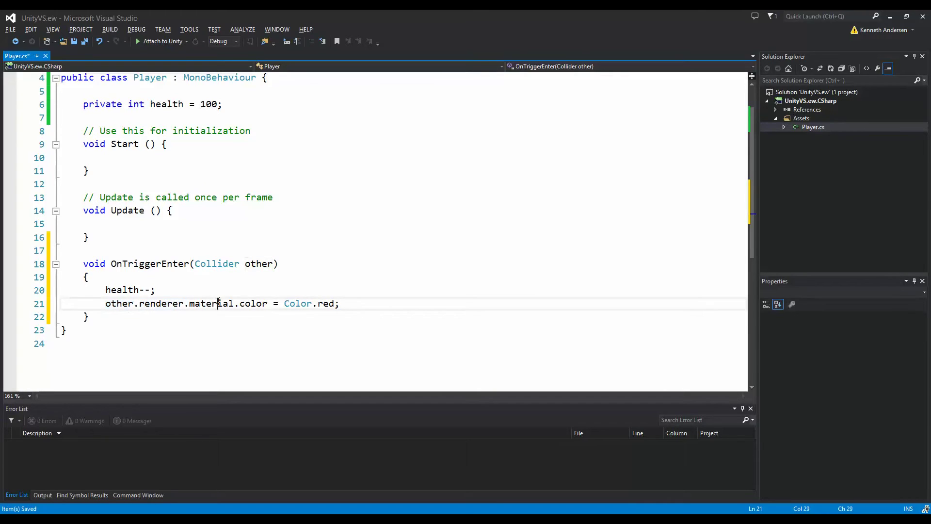
{"action": "double_click", "coordinate": [326, 303]}
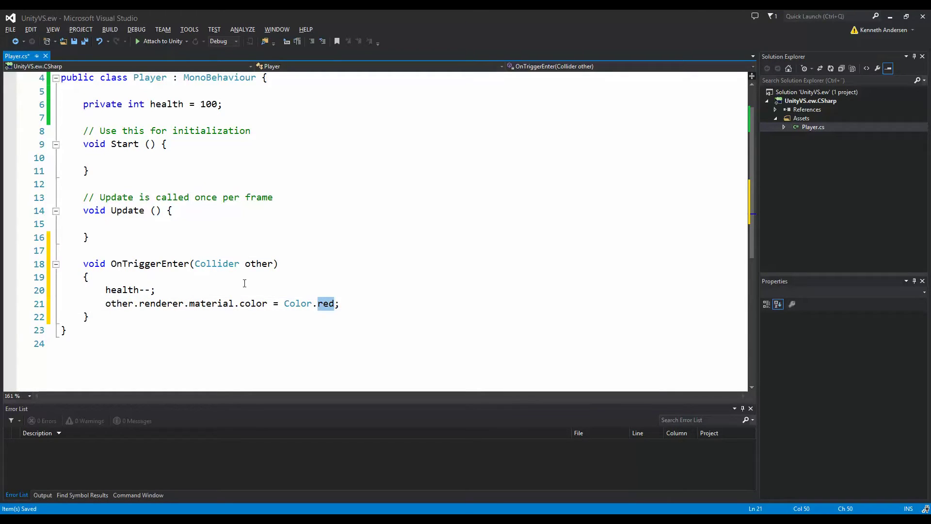
{"action": "left_click", "coordinate": [182, 290]}
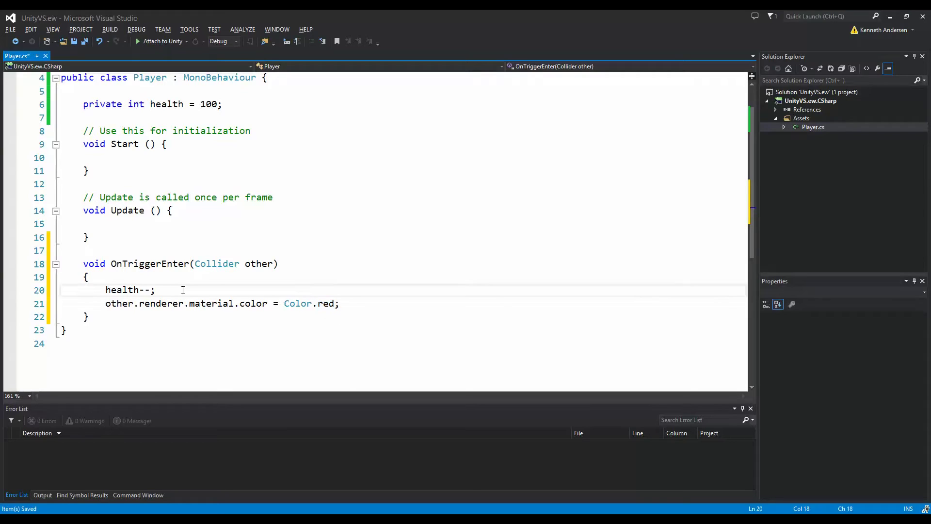
- Add Debug.Log("Health left " + health); on a new line after health--;
{"action": "key", "text": "Return"}
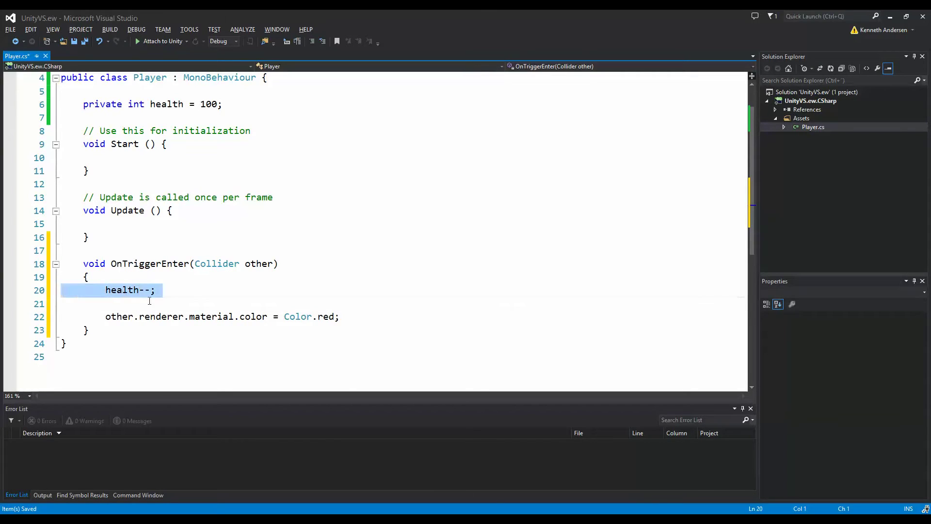
{"action": "type", "text": "De"}
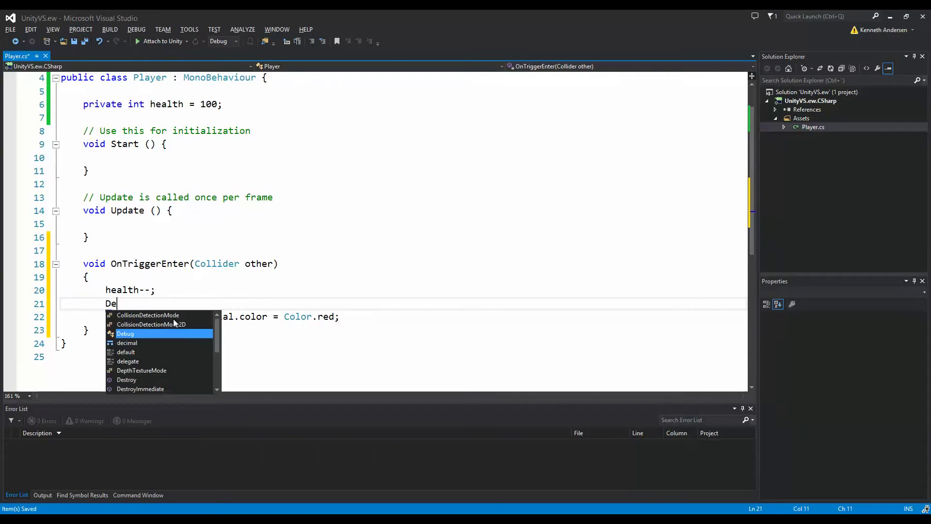
{"action": "type", "text": "bug.Log(/"}
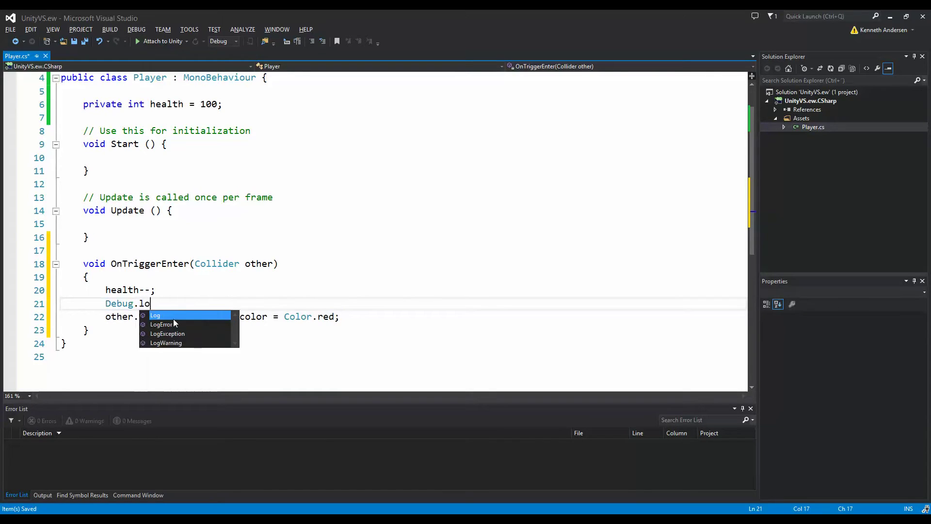
{"action": "key", "text": "BackSpace"}
{"action": "type", "text": "\"Health left\");"}
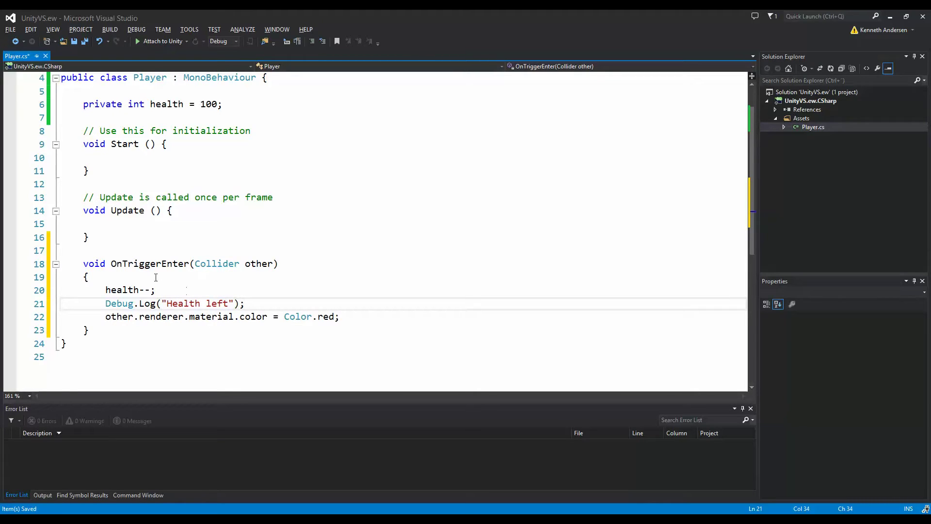
{"action": "mouse_move", "coordinate": [229, 303]}
{"action": "left_mouse_down"}
{"action": "mouse_move", "coordinate": [108, 303]}
{"action": "mouse_move", "coordinate": [230, 303]}
{"action": "left_mouse_up"}
{"action": "left_click", "coordinate": [238, 304]}
{"action": "type", "text": "+ health"}
{"action": "left_click", "coordinate": [233, 303]}
{"action": "left_click_drag", "start_coordinate": [327, 306], "coordinate": [107, 303]}
{"action": "left_click", "coordinate": [241, 343]}
- Save Player.cs and go back to Unity with the Enemy cube selected
{"action": "left_click", "coordinate": [75, 43]}
{"action": "key", "text": "alt+Tab"}
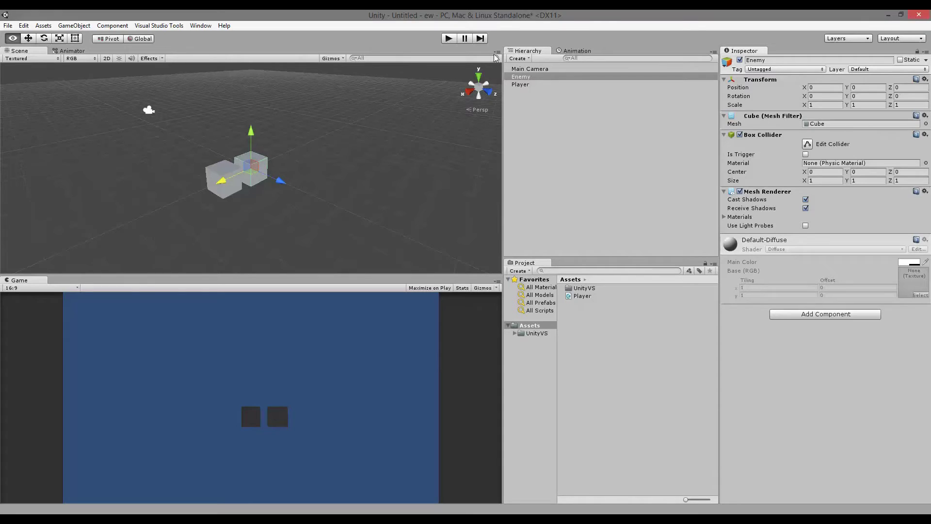
{"action": "mouse_move", "coordinate": [503, 117]}
{"action": "left_mouse_down"}
{"action": "mouse_move", "coordinate": [511, 117]}
{"action": "mouse_move", "coordinate": [499, 117]}
{"action": "left_mouse_up"}
{"action": "key", "text": "alt+Tab"}
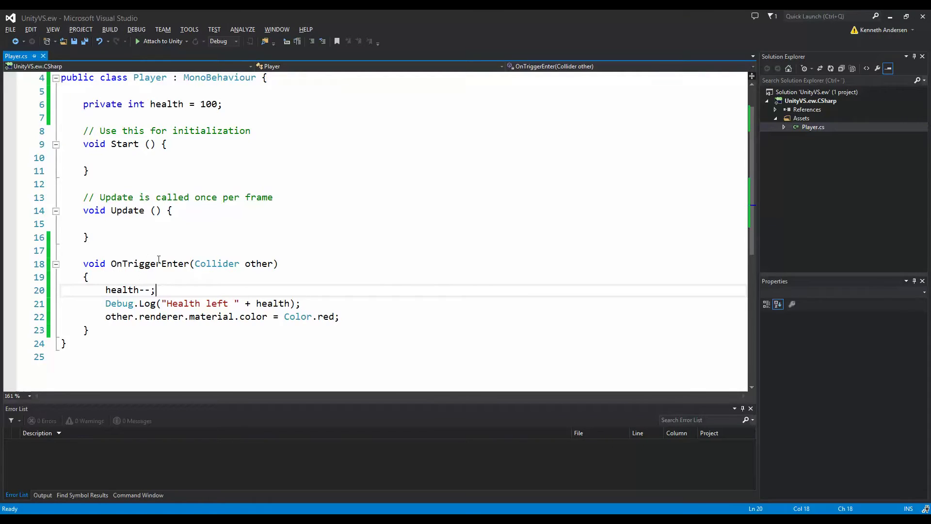
{"action": "key", "text": "alt+Tab"}
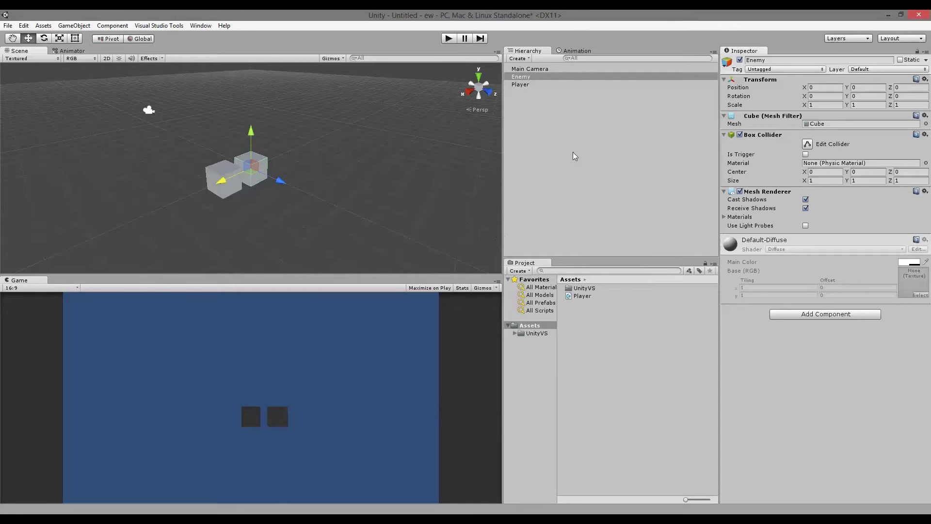
{"action": "left_click", "coordinate": [237, 186]}
{"action": "left_click", "coordinate": [253, 174]}
- Look over OnTriggerEnter in Player.cs, then return to the Unity editor
{"action": "key", "text": "alt+Tab"}
{"action": "left_click", "coordinate": [148, 263]}
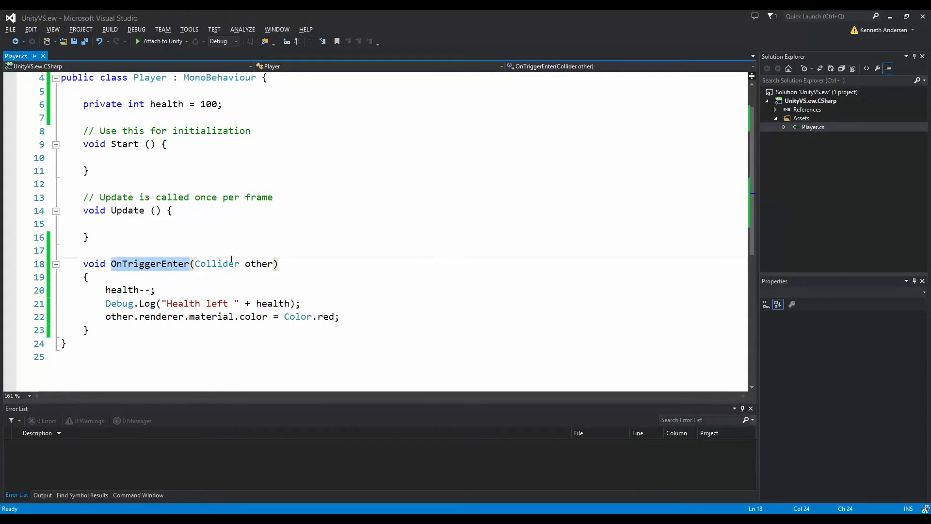
{"action": "key", "text": "alt+Tab"}
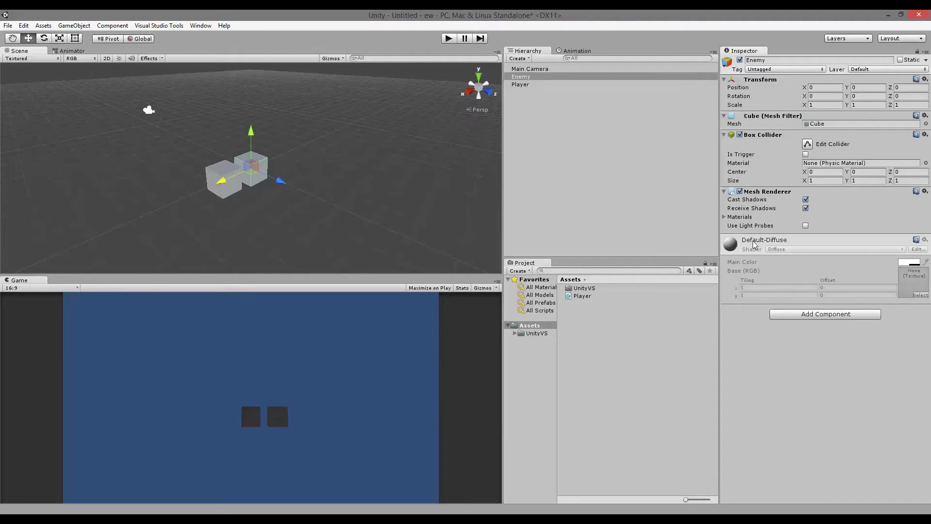
- Add a Rigidbody with Use Gravity enabled to the Enemy cube and enter Play mode
{"action": "left_click", "coordinate": [806, 315]}
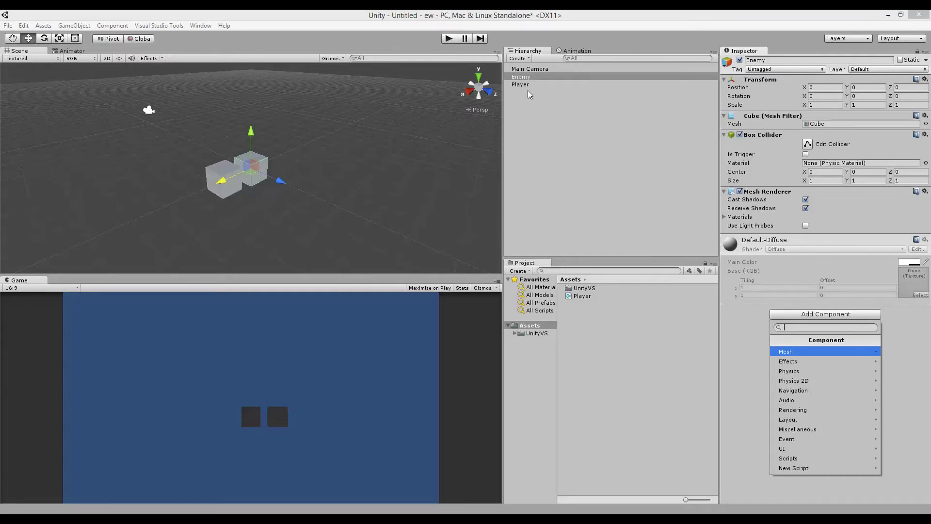
{"action": "left_click", "coordinate": [814, 371]}
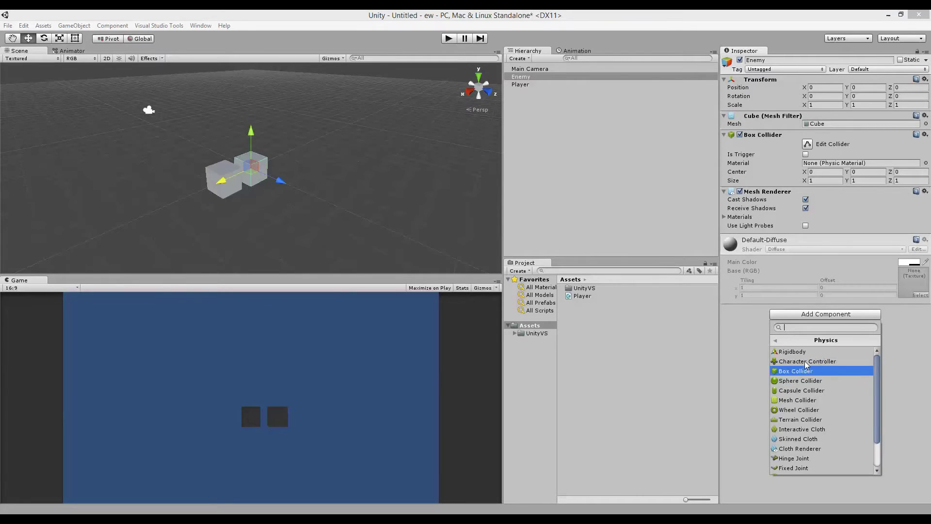
{"action": "left_click", "coordinate": [798, 351]}
{"action": "left_click", "coordinate": [805, 271]}
{"action": "left_click", "coordinate": [806, 271]}
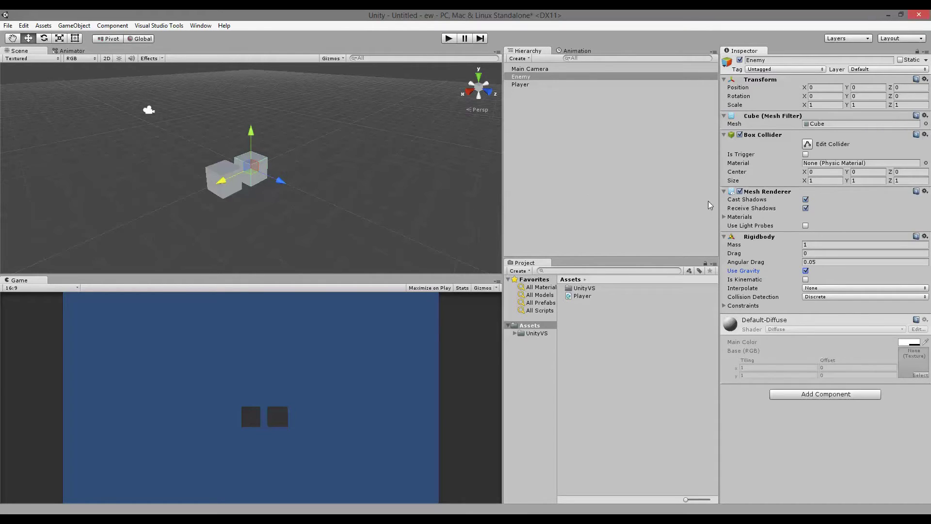
{"action": "left_click", "coordinate": [445, 41]}
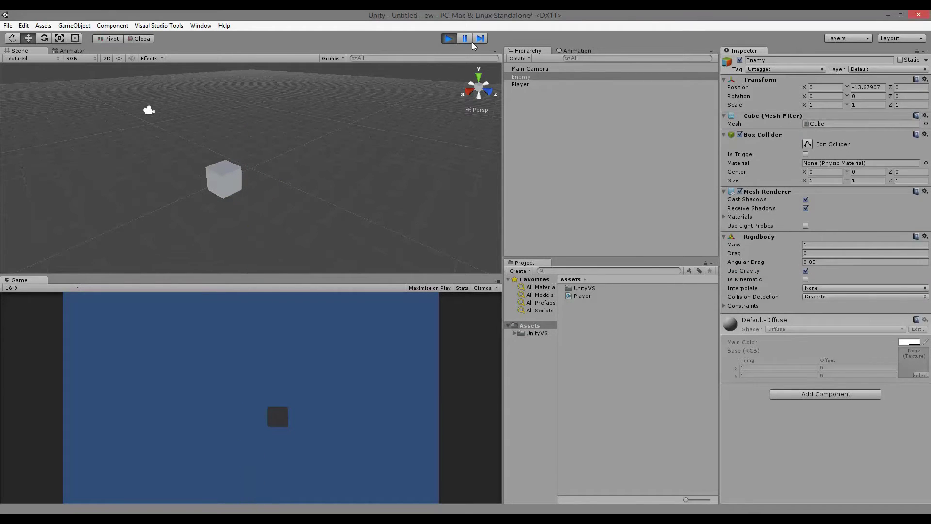
- Untick Use Gravity on the Enemy's Rigidbody and rerun the scene, nudging Enemy along Y
{"action": "left_click", "coordinate": [450, 39]}
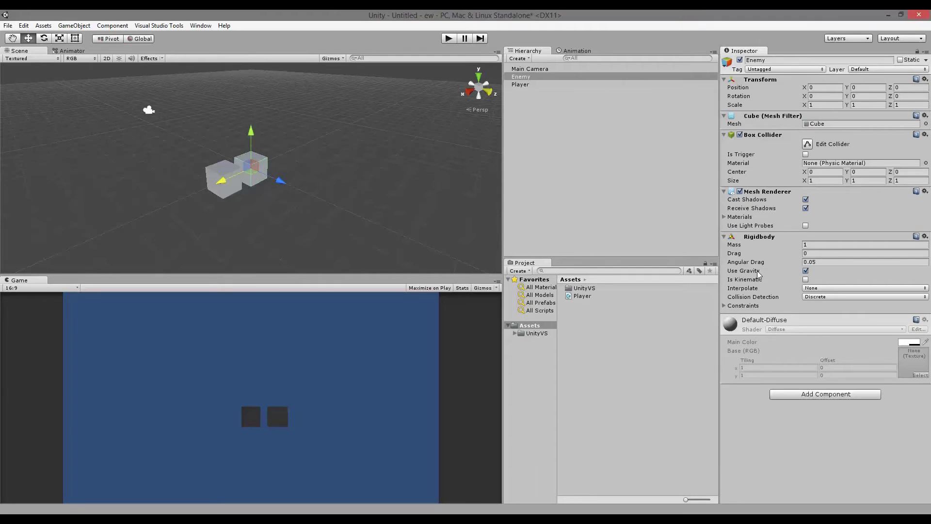
{"action": "left_click", "coordinate": [806, 271]}
{"action": "left_click", "coordinate": [449, 38]}
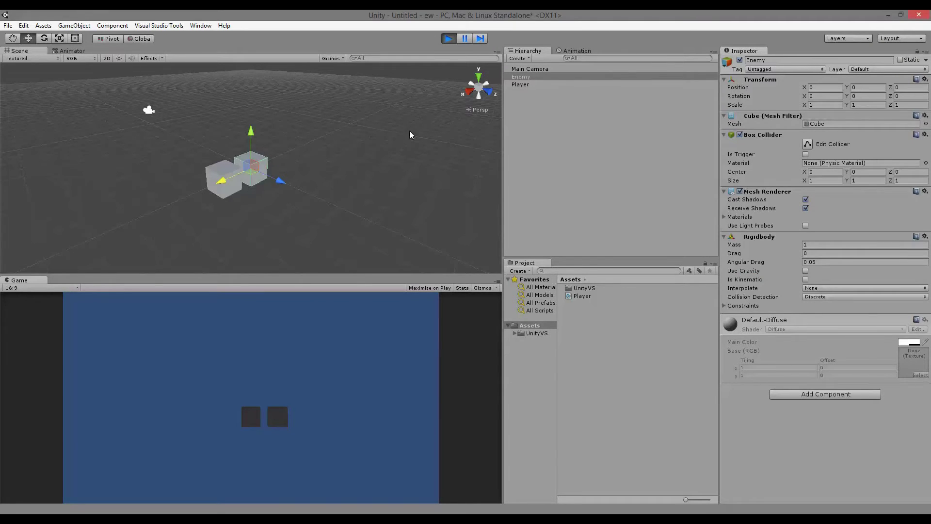
{"action": "mouse_move", "coordinate": [252, 133]}
{"action": "left_mouse_down"}
{"action": "mouse_move", "coordinate": [251, 165]}
{"action": "mouse_move", "coordinate": [252, 135]}
{"action": "left_mouse_up"}
{"action": "left_click", "coordinate": [449, 39]}
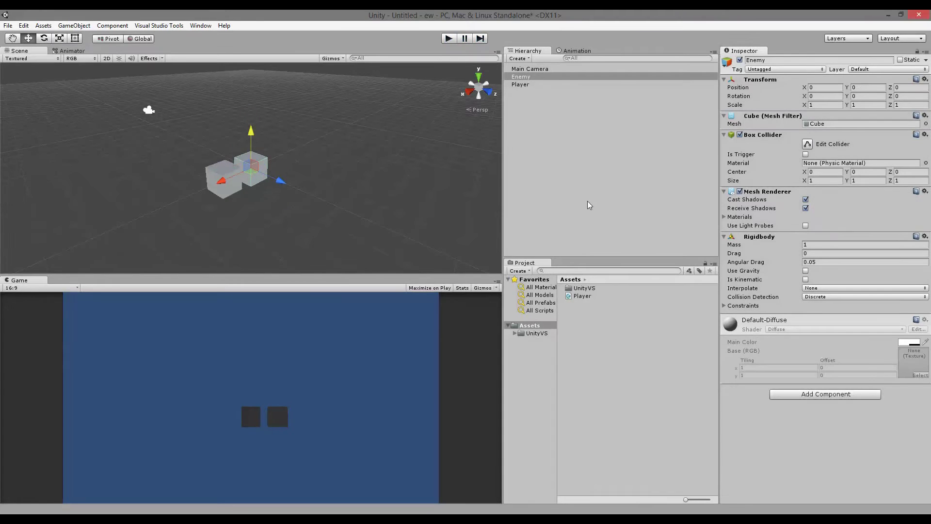
- Add a Rigidbody with Use Gravity unticked to the Player cube
{"action": "left_click", "coordinate": [519, 84]}
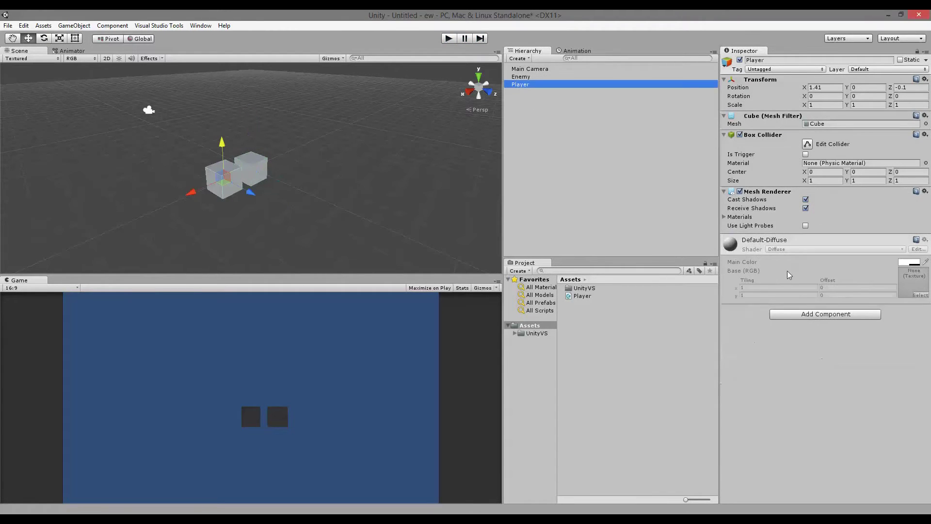
{"action": "left_click", "coordinate": [802, 315]}
{"action": "left_click", "coordinate": [829, 370]}
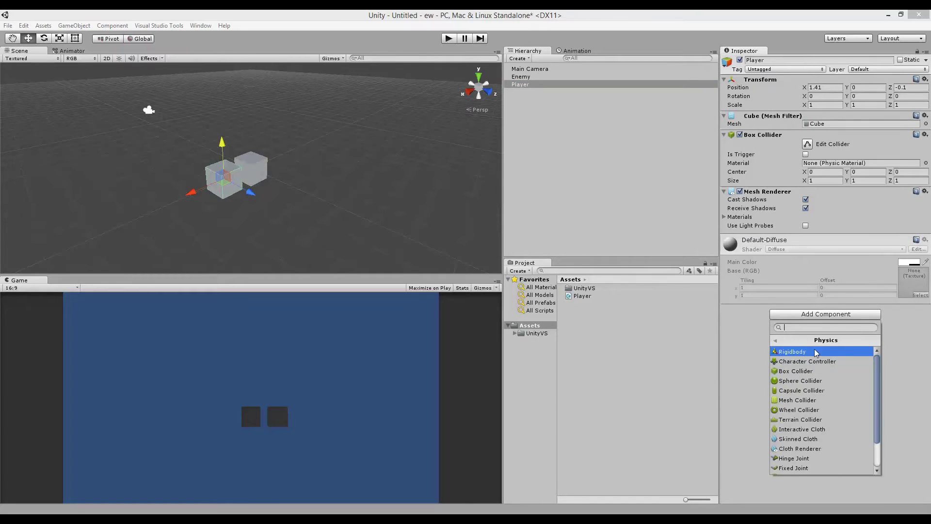
{"action": "left_click", "coordinate": [815, 351]}
{"action": "left_click", "coordinate": [805, 271]}
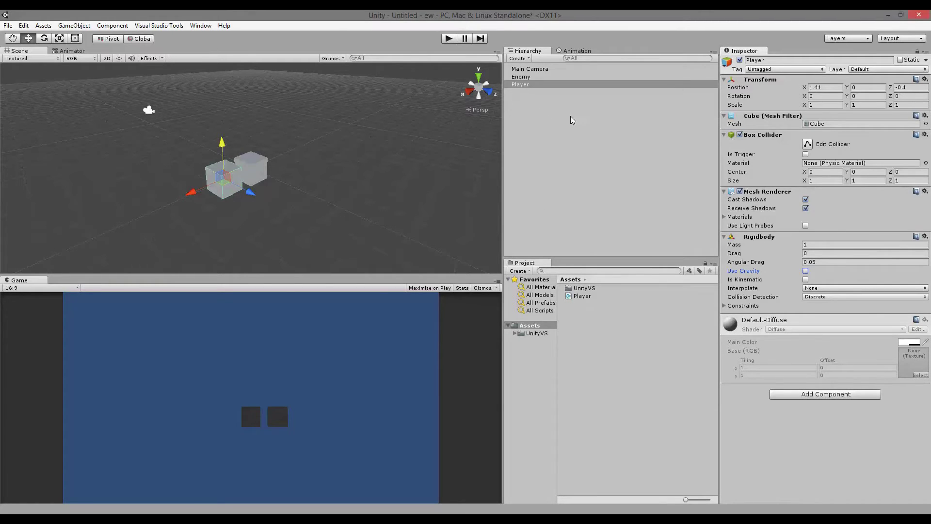
- Run the scene, select the Enemy cube, then stop Play mode
{"action": "left_click", "coordinate": [445, 39]}
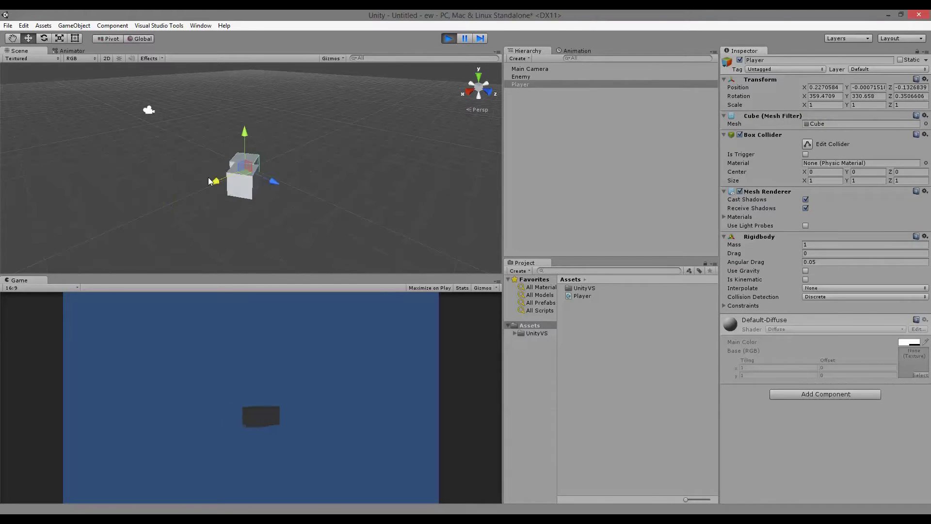
{"action": "left_click", "coordinate": [257, 200]}
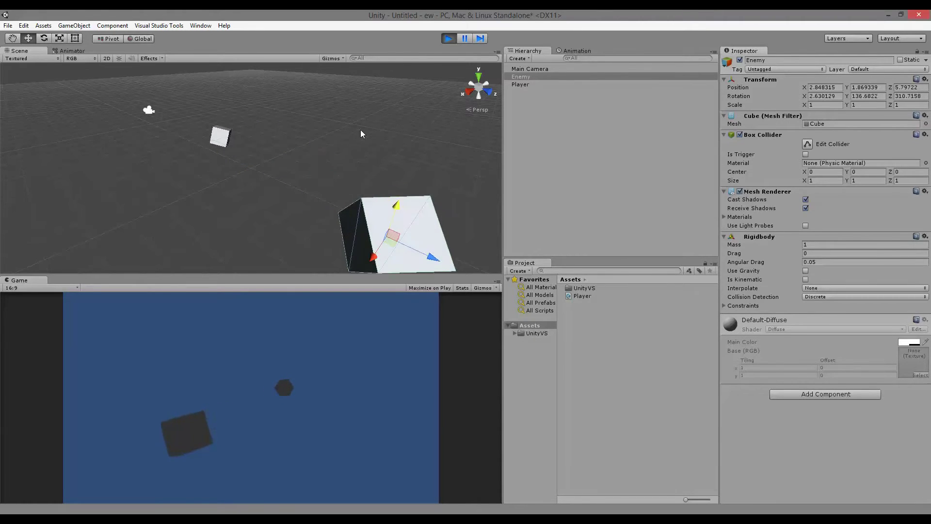
{"action": "left_click", "coordinate": [449, 38]}
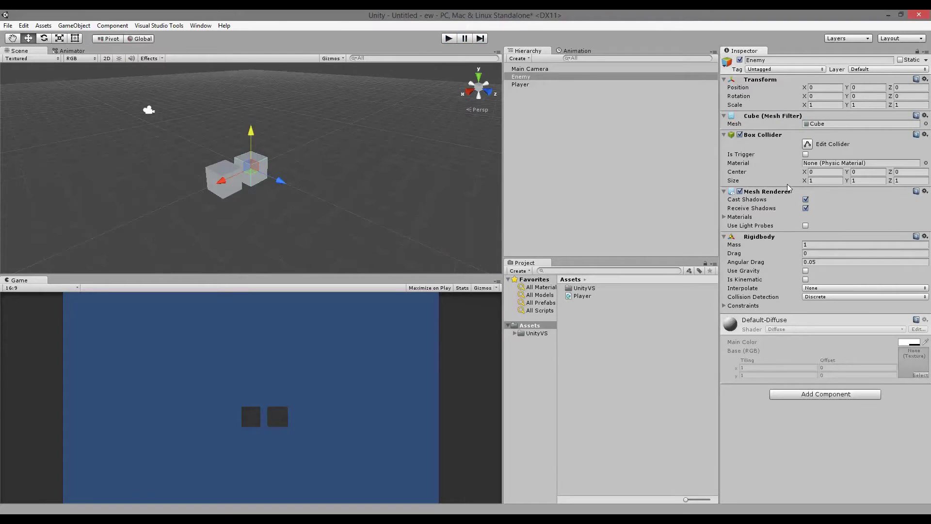
- Tick Is Trigger on both the Enemy's and the Player's Box Colliders
{"action": "left_click", "coordinate": [805, 155]}
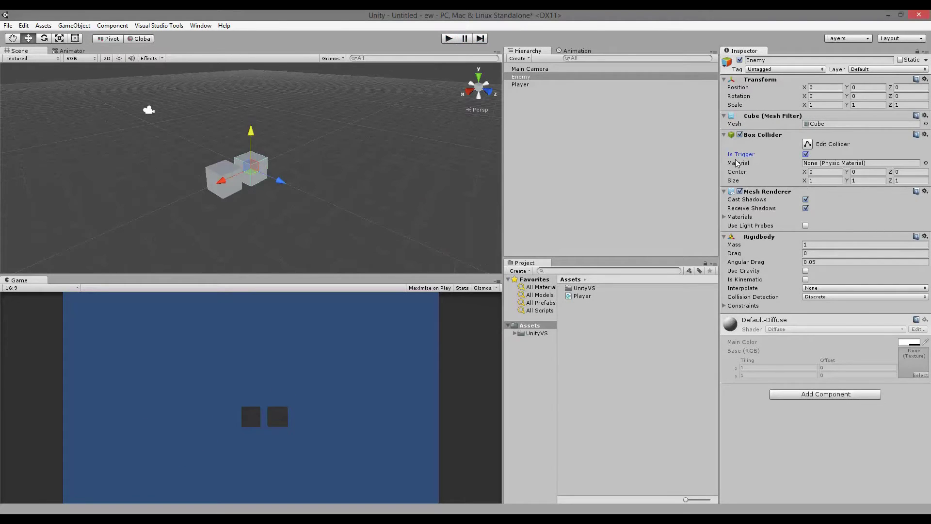
{"action": "left_click", "coordinate": [568, 84]}
{"action": "left_click", "coordinate": [805, 154]}
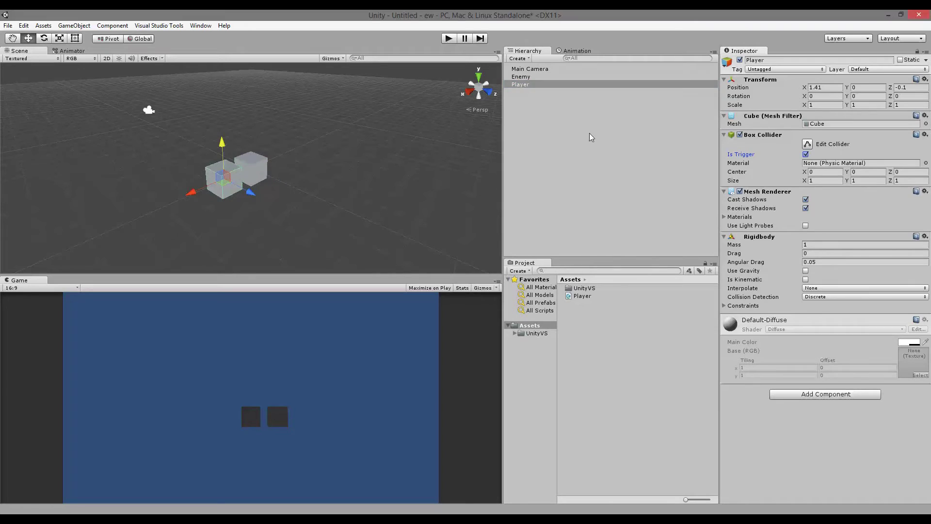
- Test in Play mode by dragging Player into Enemy, then stop and select Enemy
{"action": "left_click", "coordinate": [449, 38]}
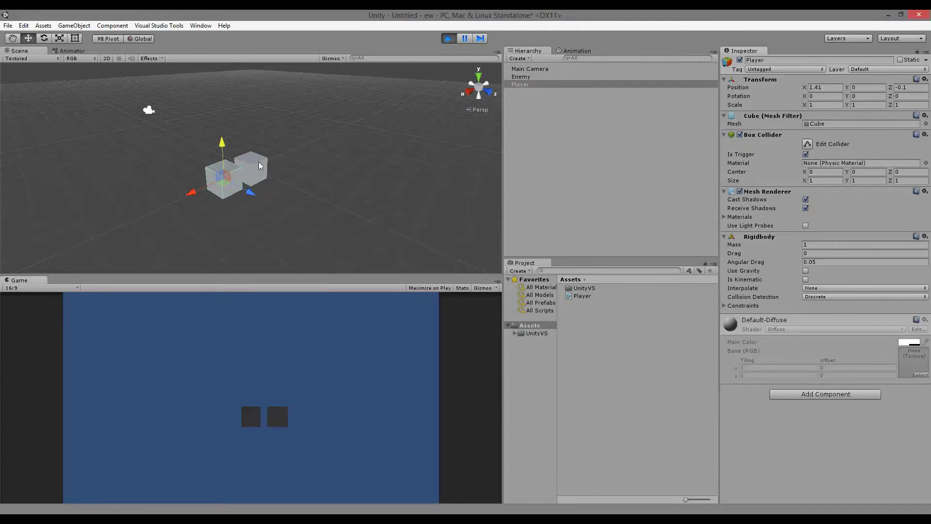
{"action": "mouse_move", "coordinate": [193, 192]}
{"action": "left_mouse_down"}
{"action": "mouse_move", "coordinate": [238, 152]}
{"action": "mouse_move", "coordinate": [190, 197]}
{"action": "mouse_move", "coordinate": [218, 192]}
{"action": "mouse_move", "coordinate": [194, 199]}
{"action": "mouse_move", "coordinate": [201, 189]}
{"action": "mouse_move", "coordinate": [185, 203]}
{"action": "left_mouse_up"}
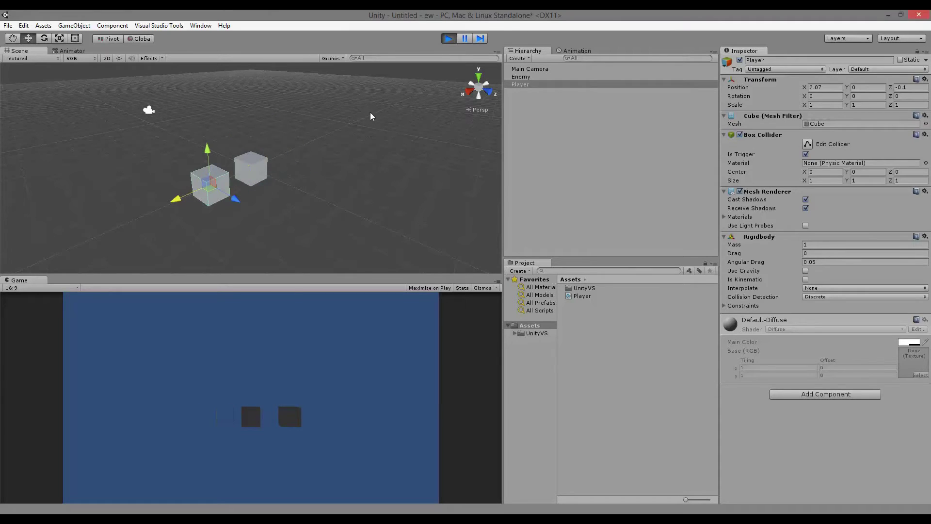
{"action": "left_click", "coordinate": [450, 41]}
{"action": "left_click", "coordinate": [449, 38]}
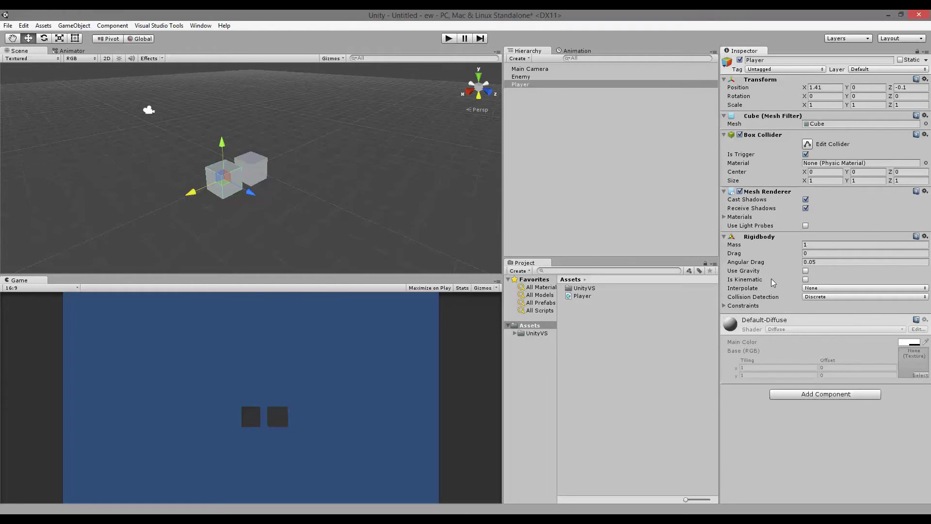
{"action": "left_click", "coordinate": [534, 84]}
{"action": "left_click", "coordinate": [533, 77]}
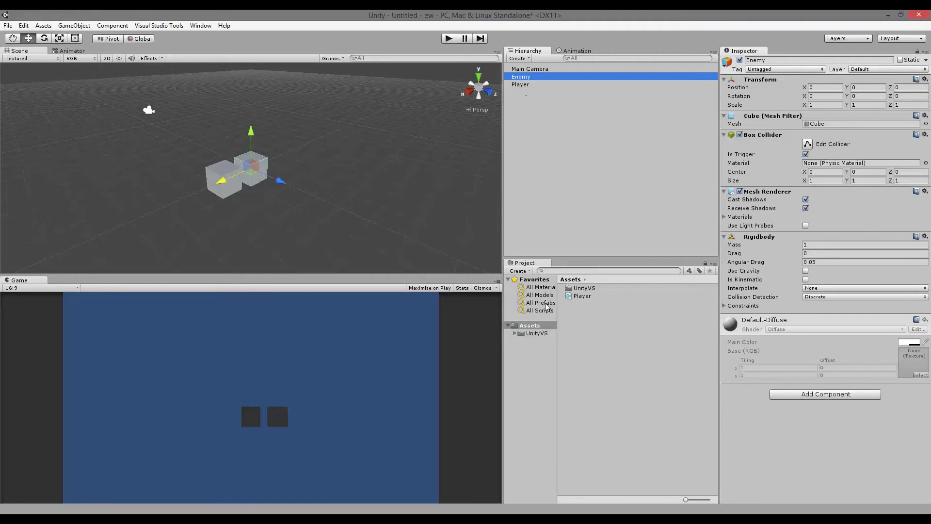
{"action": "key", "text": "alt+Tab"}
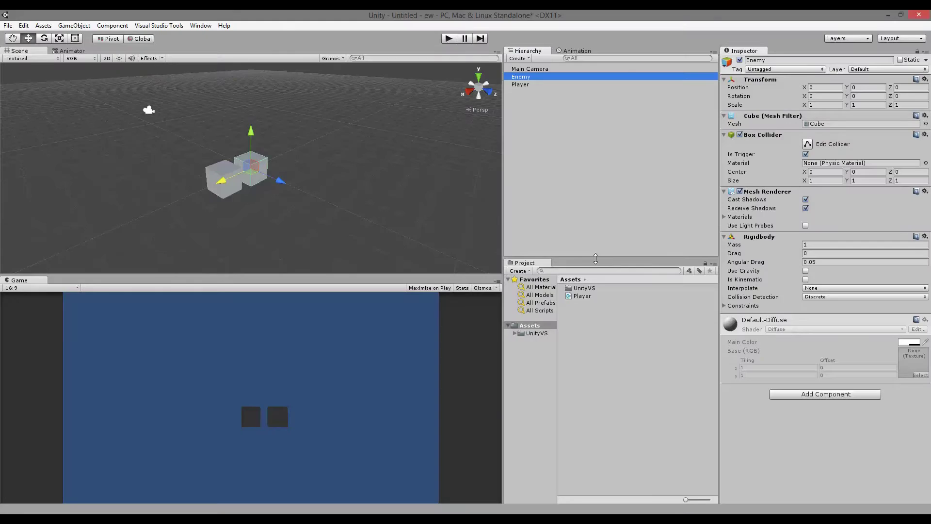
- Attach the Player.cs script to the Player object
{"action": "key", "text": "alt+Tab"}
{"action": "left_click_drag", "start_coordinate": [578, 297], "coordinate": [528, 88]}
{"action": "left_click", "coordinate": [519, 85]}
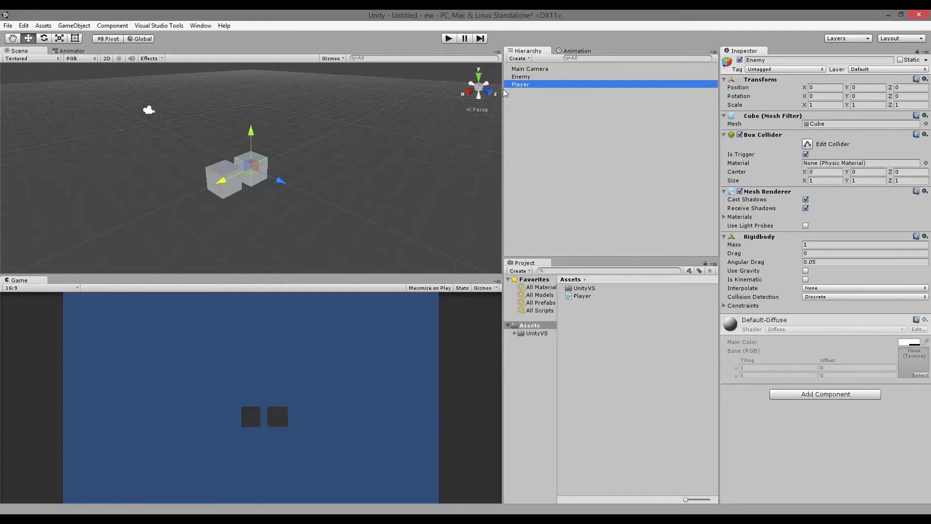
- Drag Player into Enemy in Play mode, turning it red and logging "Health left 99"
{"action": "left_click", "coordinate": [449, 39]}
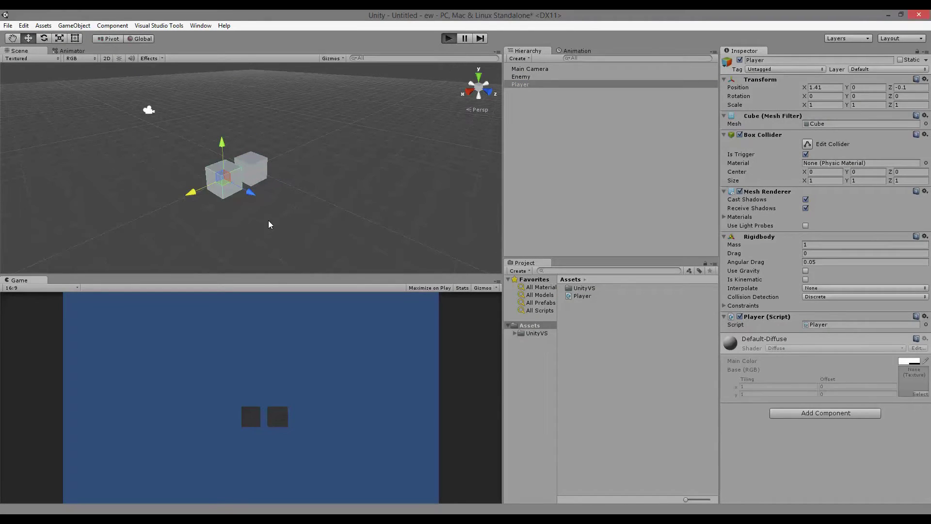
{"action": "mouse_move", "coordinate": [188, 195]}
{"action": "left_mouse_down"}
{"action": "mouse_move", "coordinate": [177, 201]}
{"action": "mouse_move", "coordinate": [225, 167]}
{"action": "mouse_move", "coordinate": [252, 165]}
{"action": "left_mouse_up"}
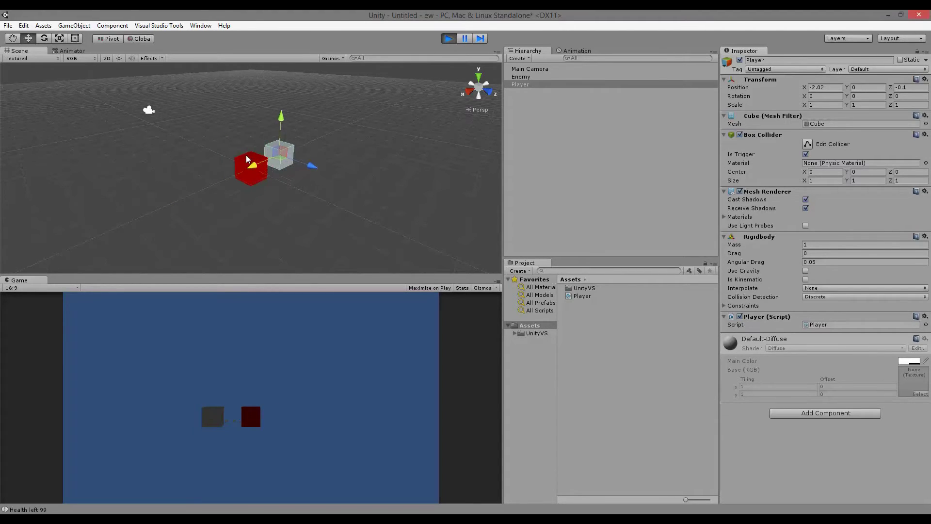
{"action": "left_click", "coordinate": [50, 500]}
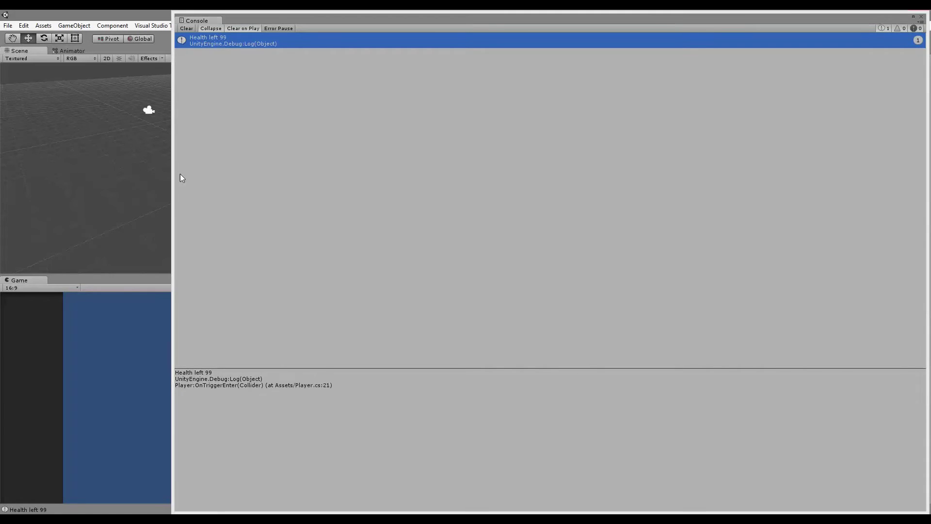
{"action": "left_click", "coordinate": [920, 14]}
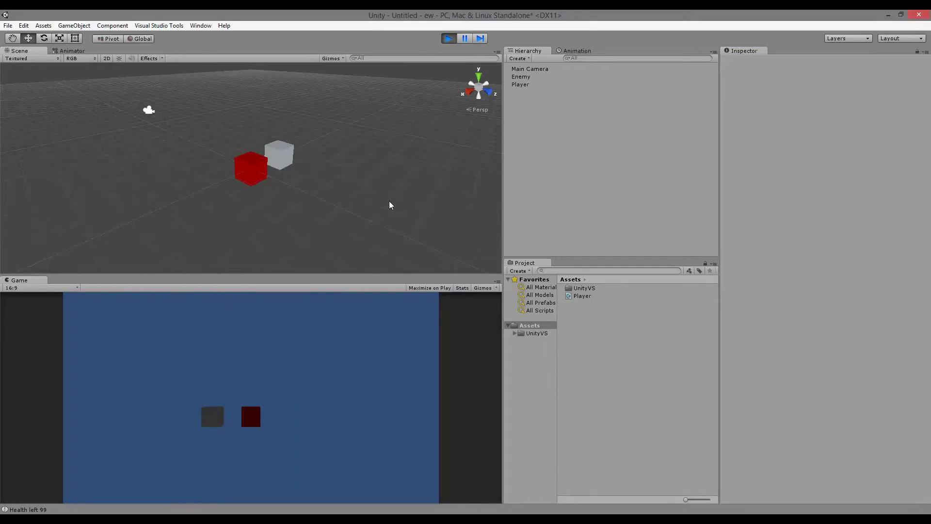
{"action": "left_click", "coordinate": [252, 173]}
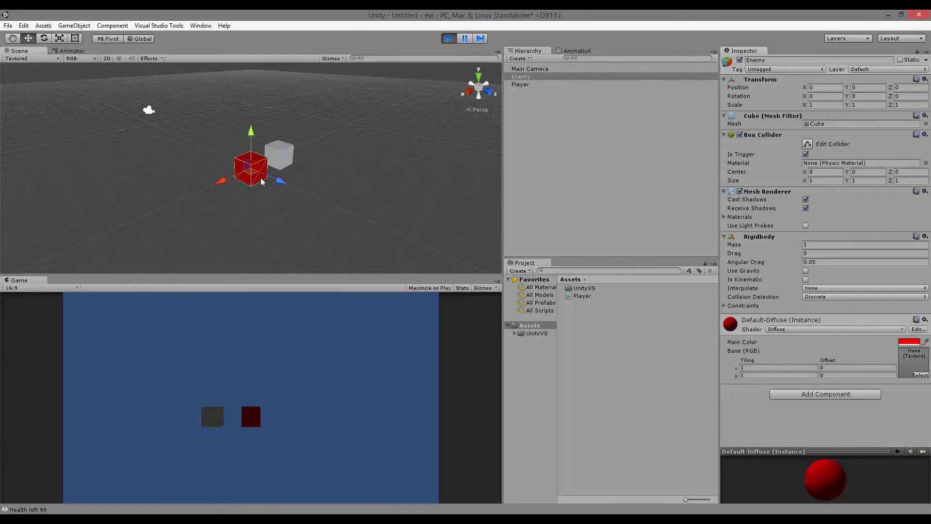
{"action": "left_click", "coordinate": [448, 38]}
{"action": "key", "text": "alt+Tab"}
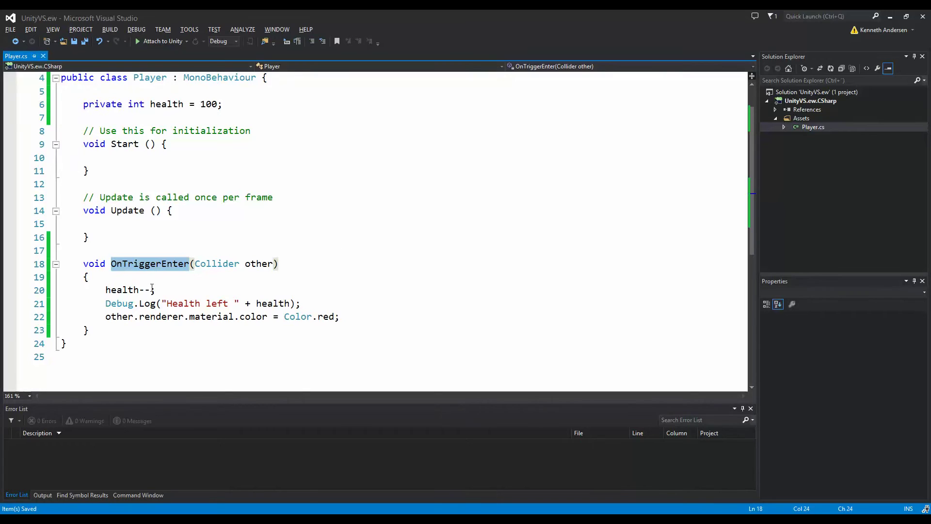
- Highlight the health decrement, Debug.Log and red-colouring lines in OnTriggerEnter
{"action": "left_click_drag", "start_coordinate": [183, 292], "coordinate": [104, 291]}
{"action": "left_click_drag", "start_coordinate": [306, 302], "coordinate": [105, 303]}
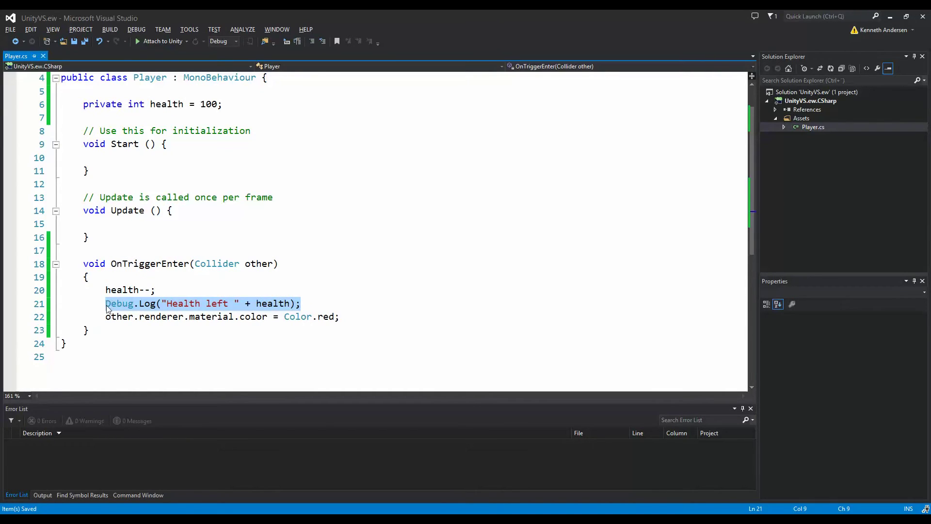
{"action": "left_click_drag", "start_coordinate": [355, 315], "coordinate": [105, 318]}
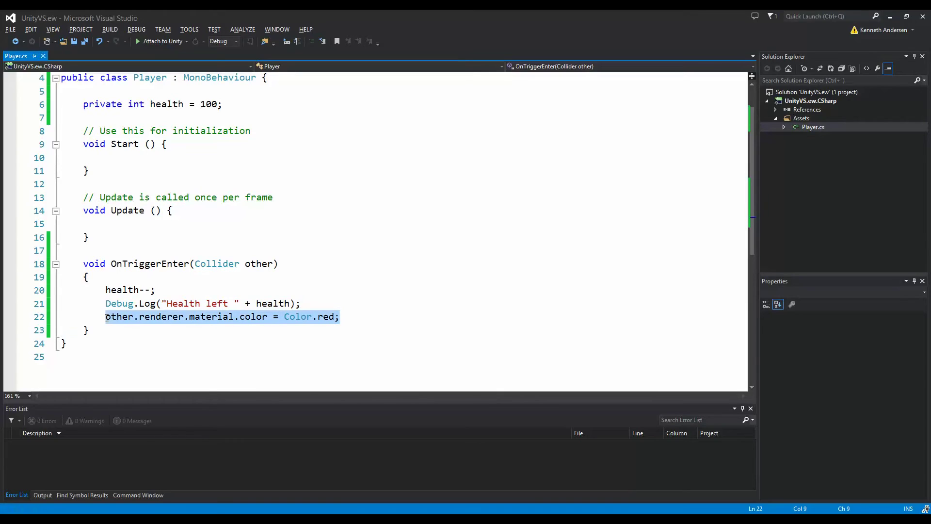
{"action": "key", "text": "alt+Tab"}
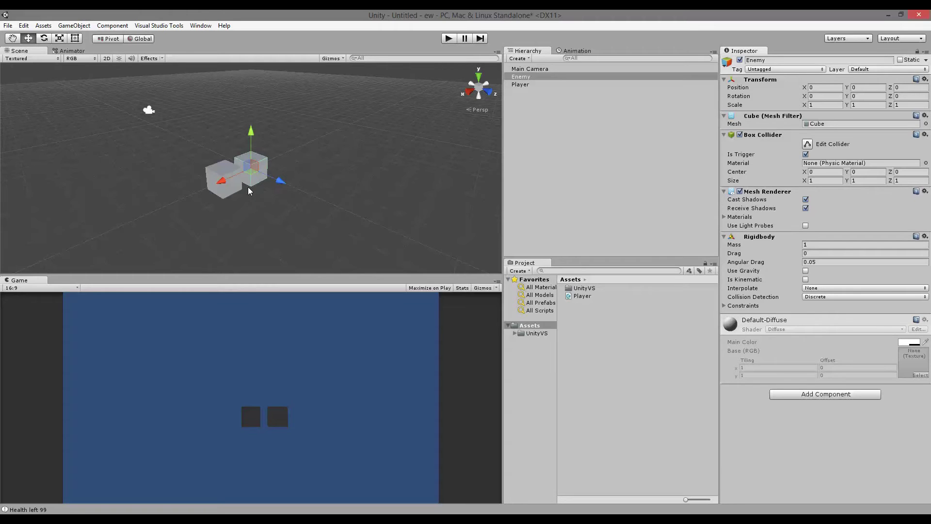
- Create a new 3D cube and drag it away from the other cubes
{"action": "left_click", "coordinate": [74, 25]}
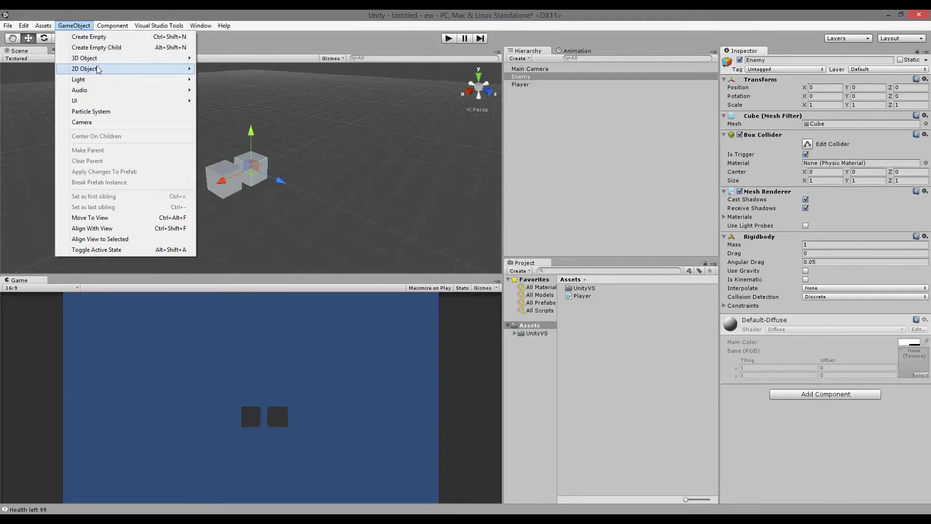
{"action": "mouse_move", "coordinate": [187, 62]}
{"action": "left_click", "coordinate": [218, 57]}
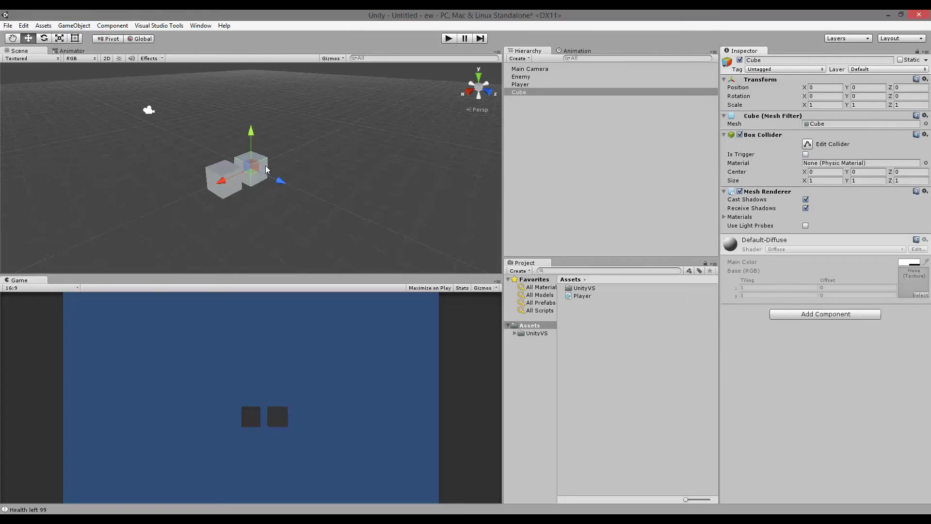
{"action": "left_click", "coordinate": [212, 155]}
{"action": "left_click_drag", "start_coordinate": [257, 171], "coordinate": [203, 214]}
- Scale the cube to Y 3.43 and Z 3.45, move it to X -7.58, rename it Wall
{"action": "left_click", "coordinate": [60, 39]}
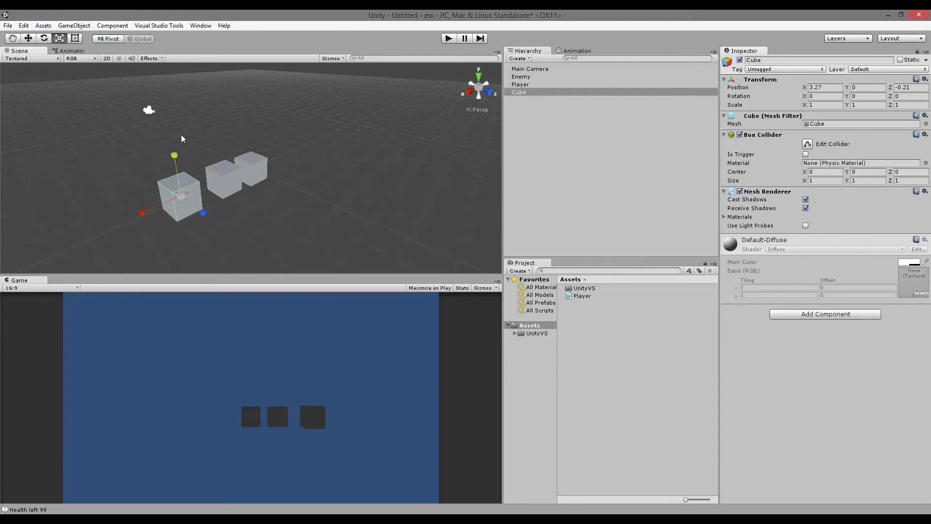
{"action": "left_click_drag", "start_coordinate": [175, 160], "coordinate": [176, 121]}
{"action": "left_click_drag", "start_coordinate": [203, 212], "coordinate": [247, 237]}
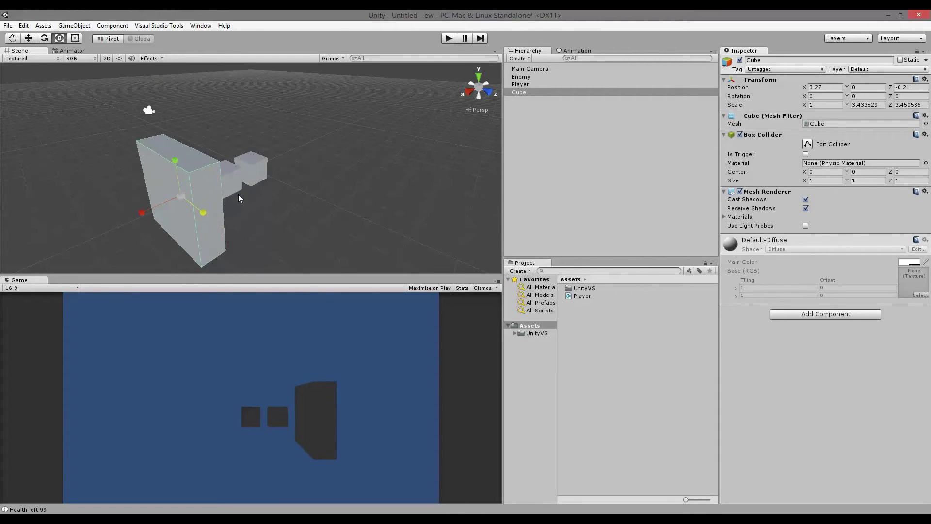
{"action": "left_click", "coordinate": [29, 40]}
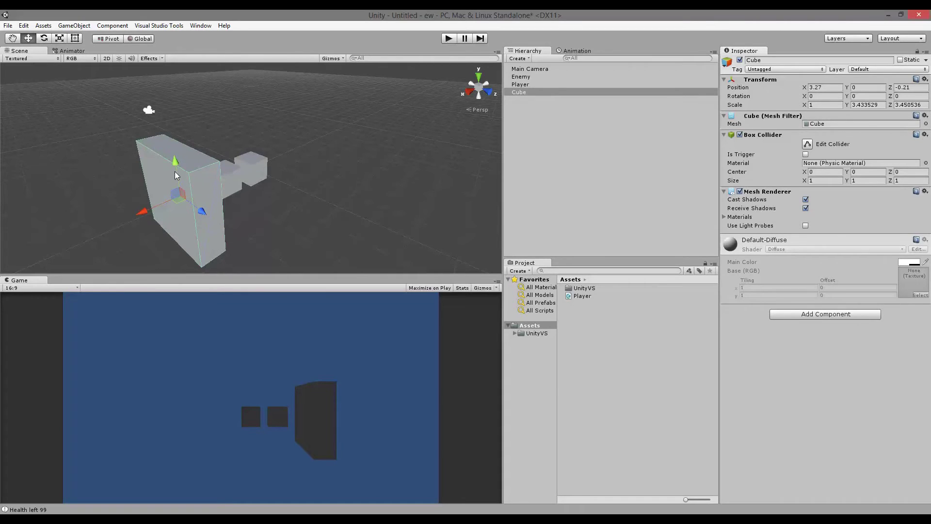
{"action": "left_click_drag", "start_coordinate": [143, 214], "coordinate": [287, 126]}
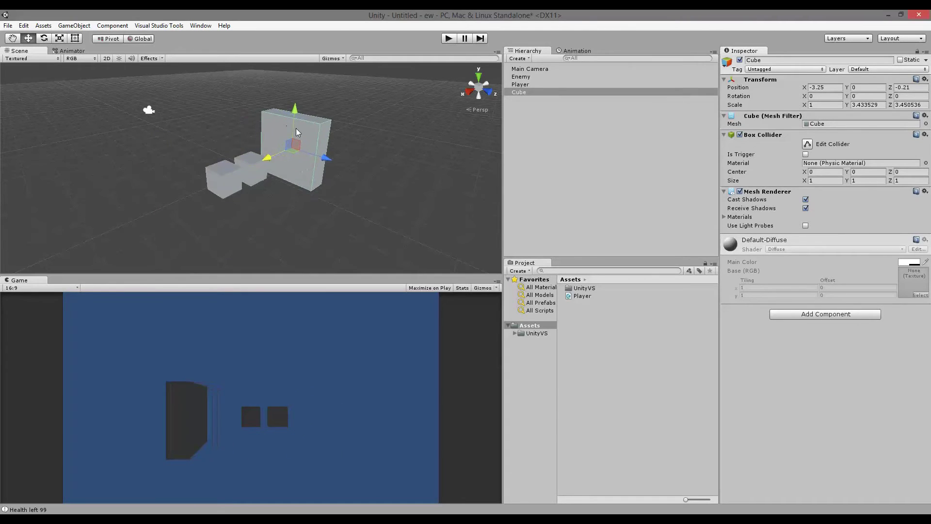
{"action": "left_click_drag", "start_coordinate": [268, 158], "coordinate": [312, 139]}
{"action": "left_click", "coordinate": [532, 91]}
{"action": "type", "text": "Wall"}
{"action": "key", "text": "Return"}
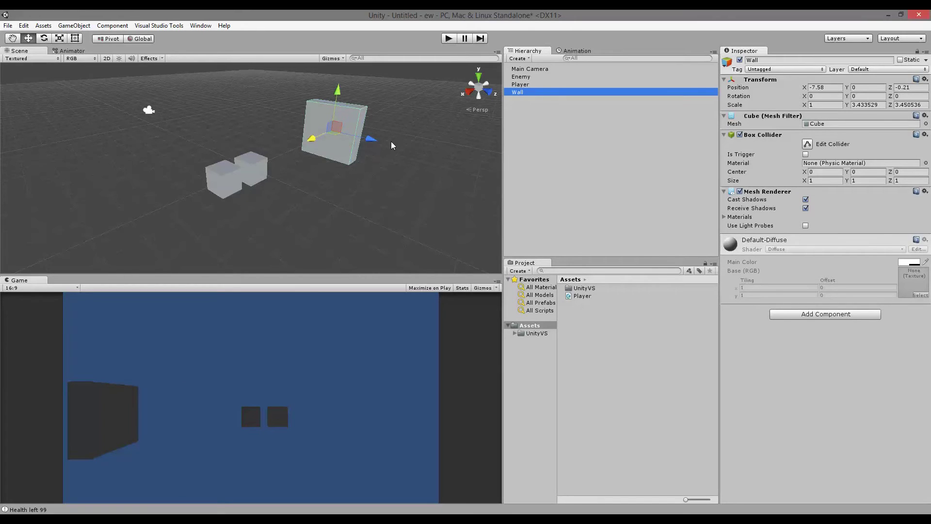
- Give Wall a trigger Box Collider and a Rigidbody with Use Gravity unticked
{"action": "left_click", "coordinate": [448, 38]}
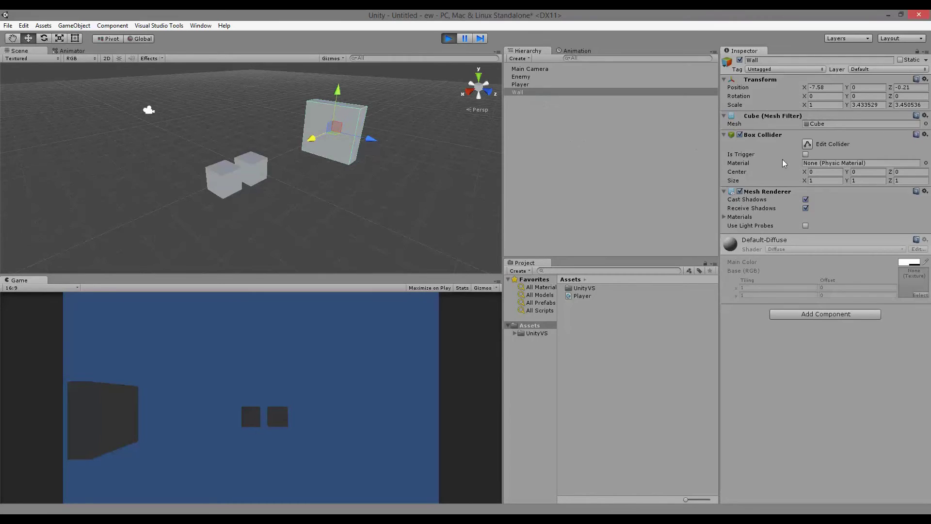
{"action": "left_click", "coordinate": [455, 41]}
{"action": "left_click", "coordinate": [805, 154]}
{"action": "left_click", "coordinate": [792, 318]}
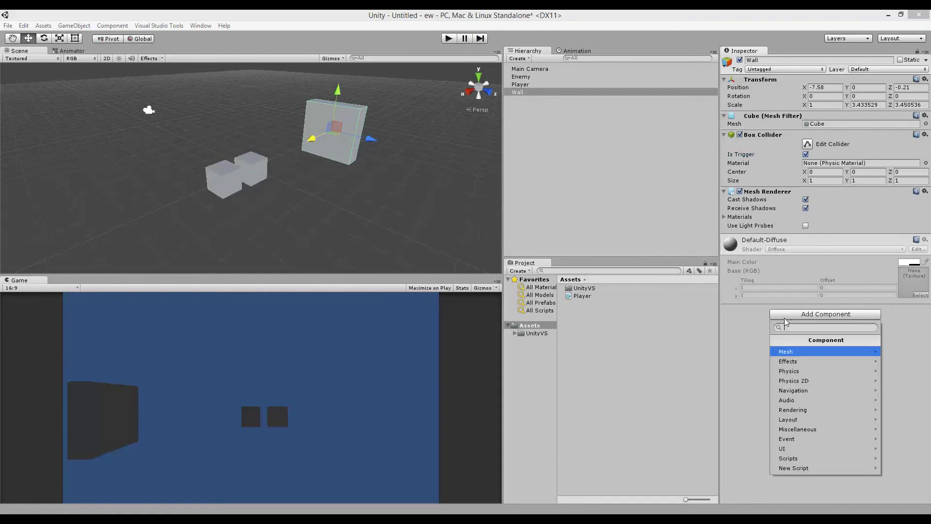
{"action": "left_click", "coordinate": [822, 372]}
{"action": "left_click", "coordinate": [815, 352]}
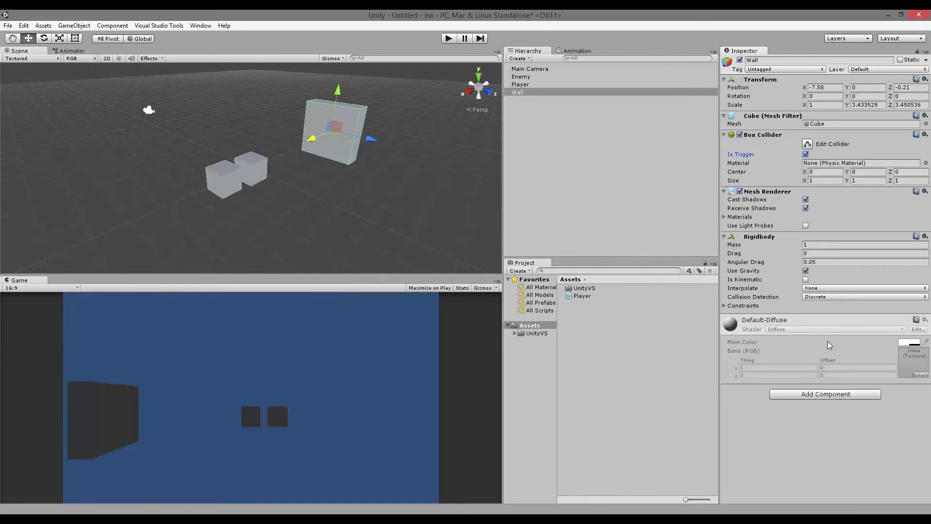
{"action": "left_click", "coordinate": [805, 271]}
{"action": "left_click", "coordinate": [452, 38]}
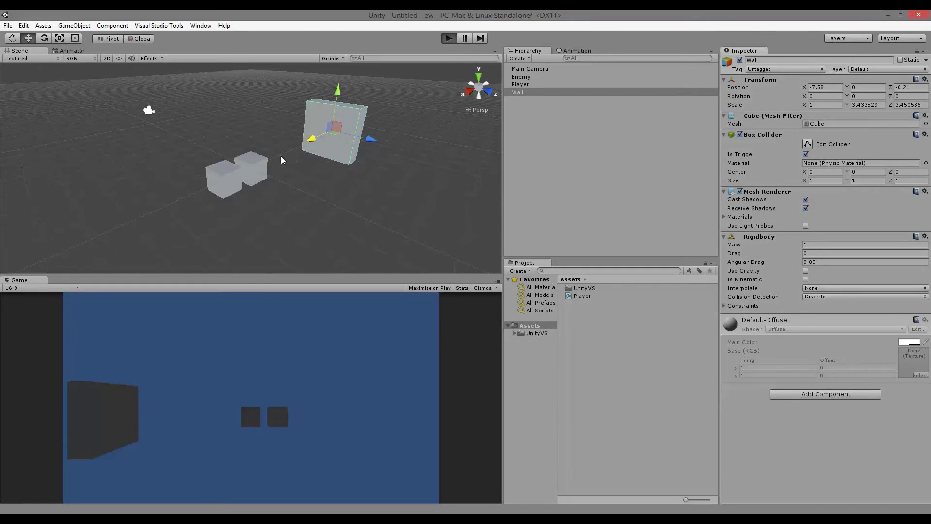
- Drag Player through Enemy into Wall, turning both red and dropping health to 91
{"action": "left_click", "coordinate": [234, 173]}
{"action": "mouse_move", "coordinate": [191, 192]}
{"action": "left_mouse_down"}
{"action": "mouse_move", "coordinate": [224, 177]}
{"action": "mouse_move", "coordinate": [205, 169]}
{"action": "mouse_move", "coordinate": [300, 142]}
{"action": "left_mouse_up"}
{"action": "left_click_drag", "start_coordinate": [321, 105], "coordinate": [344, 94]}
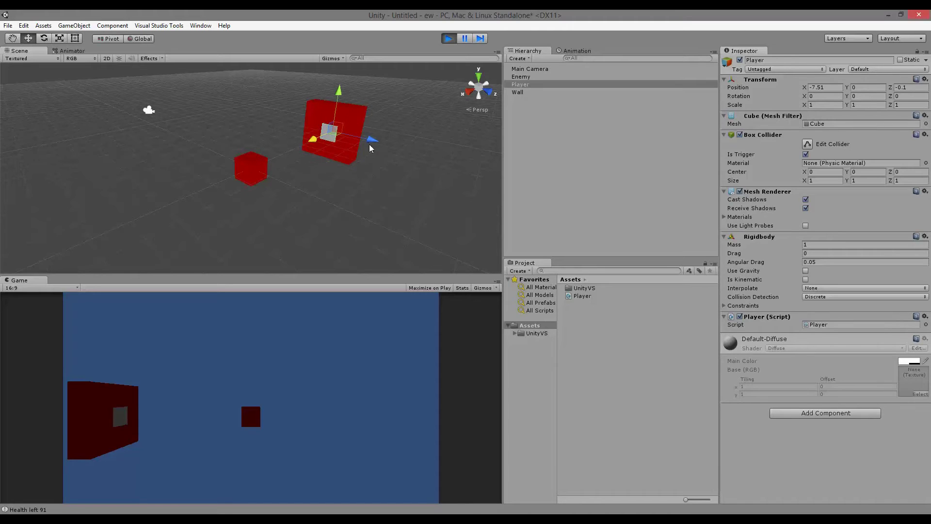
{"action": "key", "text": "ctrl+p"}
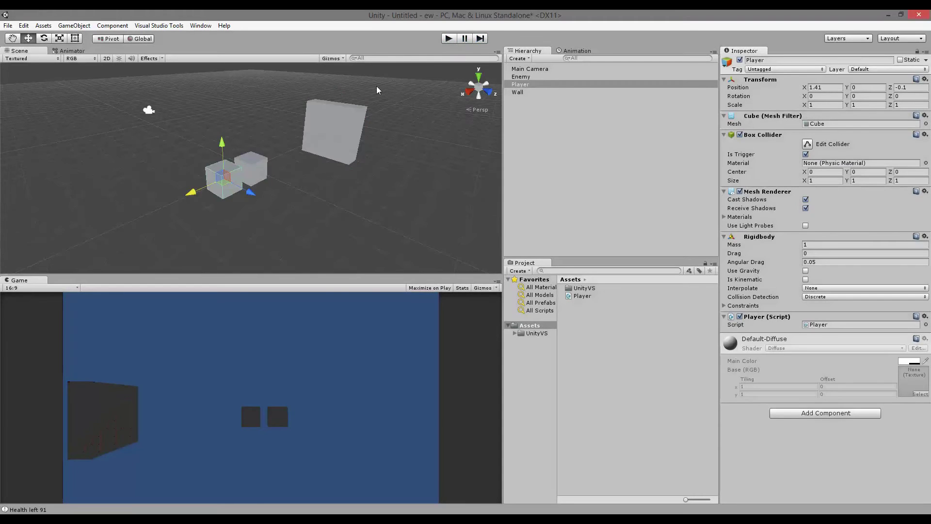
- Add a new tag named Enemy as Element 0 in Tags & Layers
{"action": "left_click", "coordinate": [263, 164]}
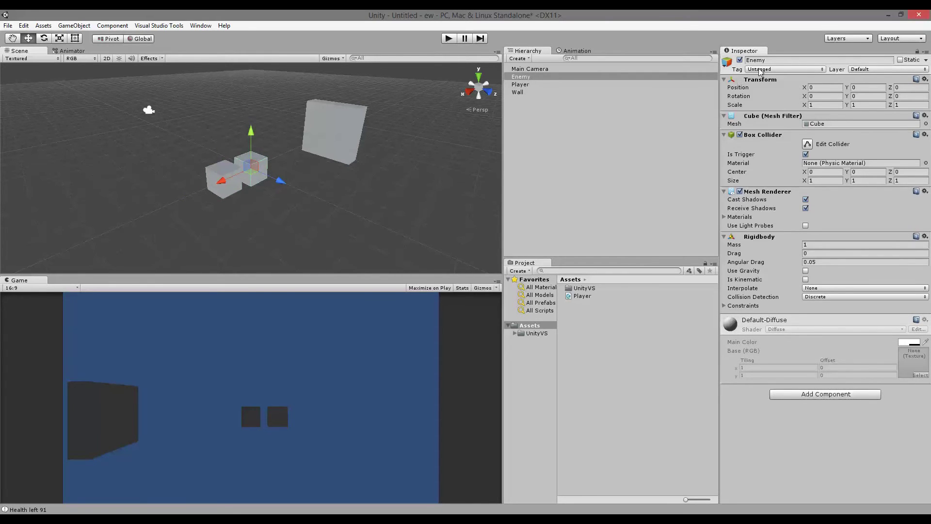
{"action": "left_click", "coordinate": [776, 69]}
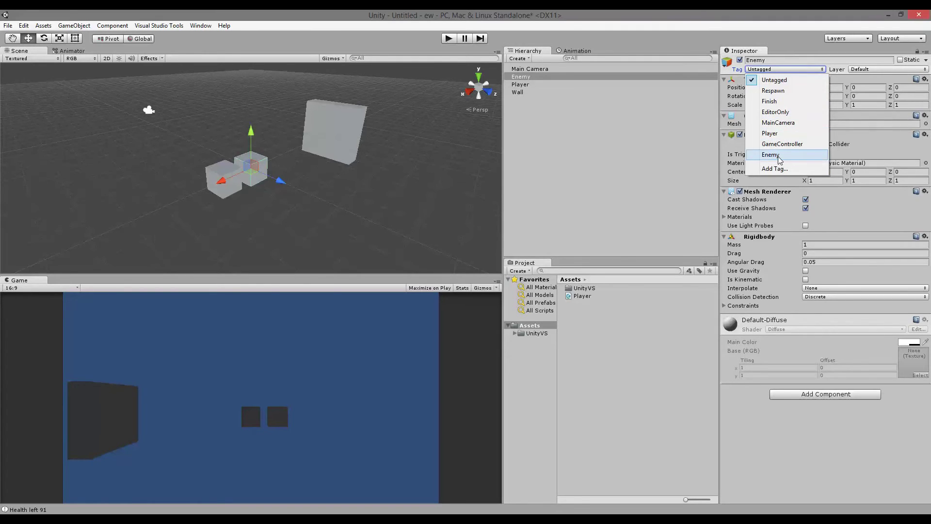
{"action": "left_click", "coordinate": [784, 170]}
{"action": "left_click", "coordinate": [740, 100]}
{"action": "type", "text": "Enemy"}
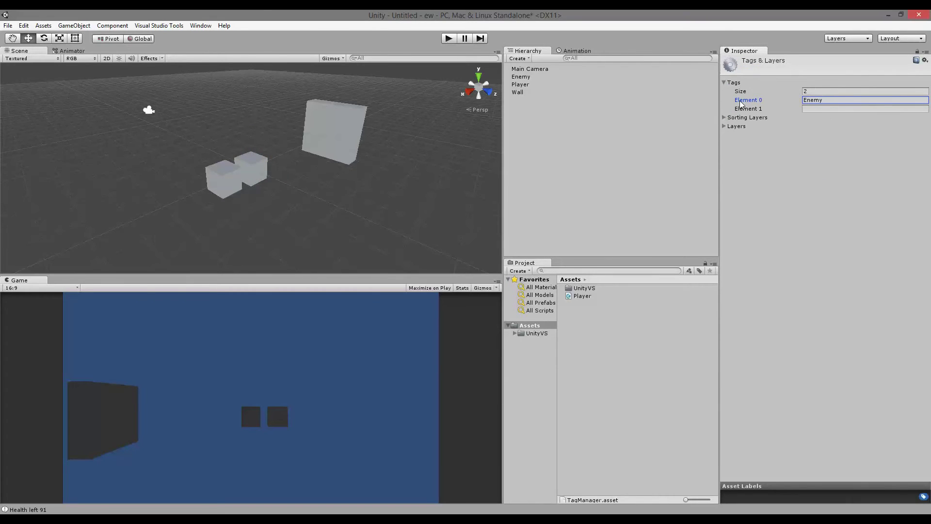
- Set the Enemy cube's Tag to Enemy
{"action": "left_click", "coordinate": [520, 77]}
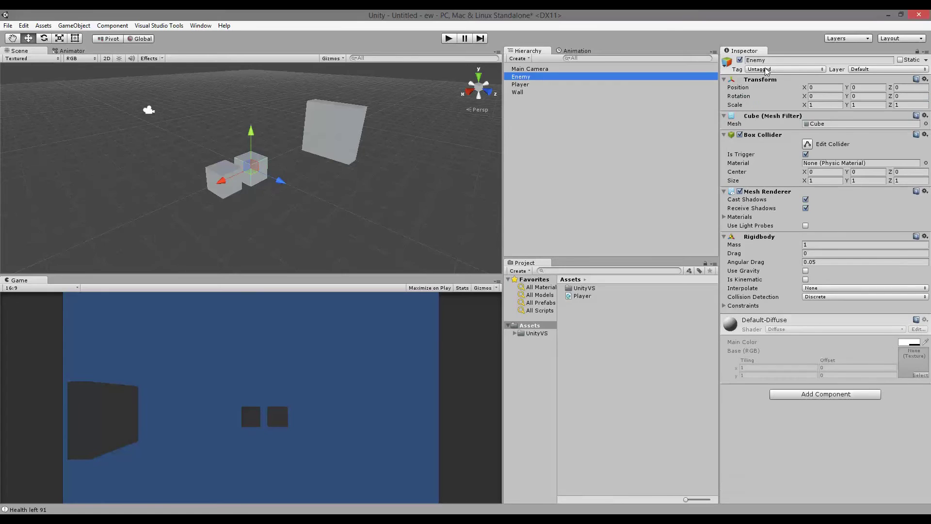
{"action": "left_click", "coordinate": [765, 69]}
{"action": "left_click", "coordinate": [772, 155]}
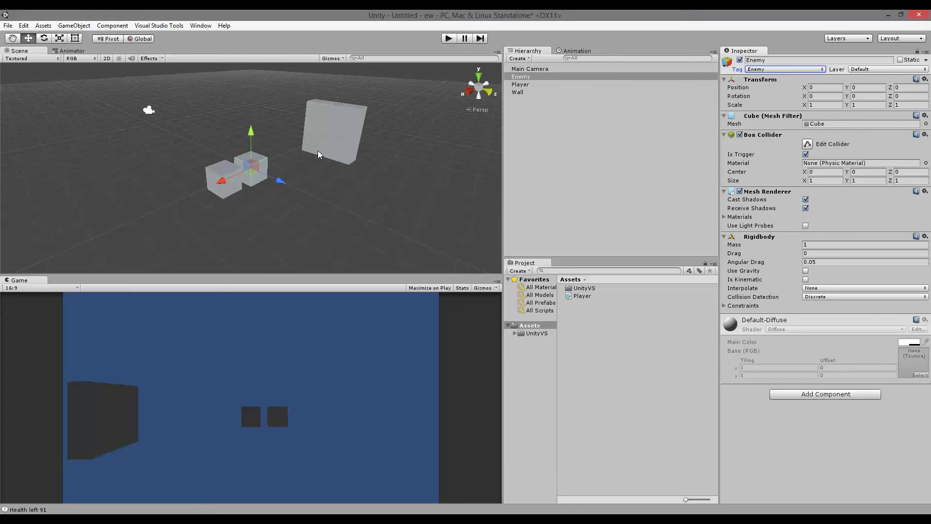
- Duplicate the Enemy cube, move the copy forward to Z 2.44, and keep its tag as Enemy
{"action": "right_click", "coordinate": [522, 77]}
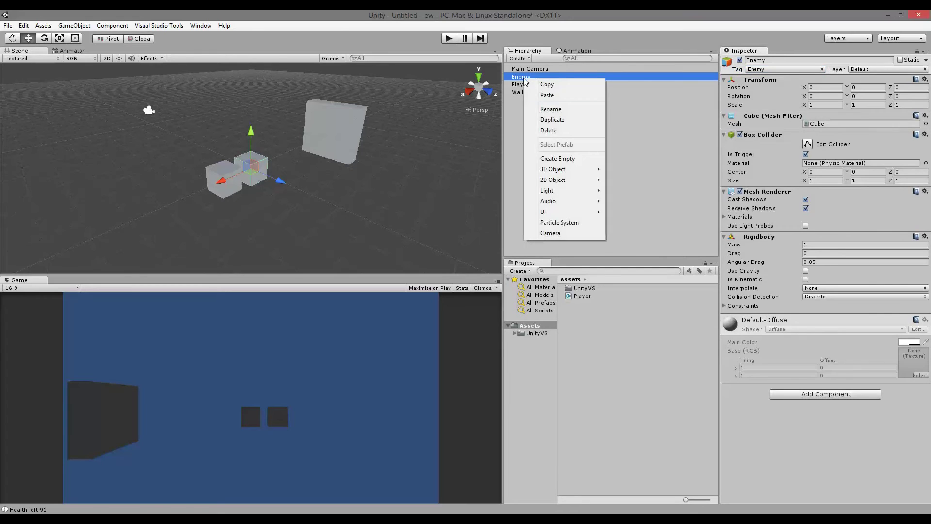
{"action": "left_click", "coordinate": [552, 120]}
{"action": "left_click_drag", "start_coordinate": [283, 182], "coordinate": [313, 205]}
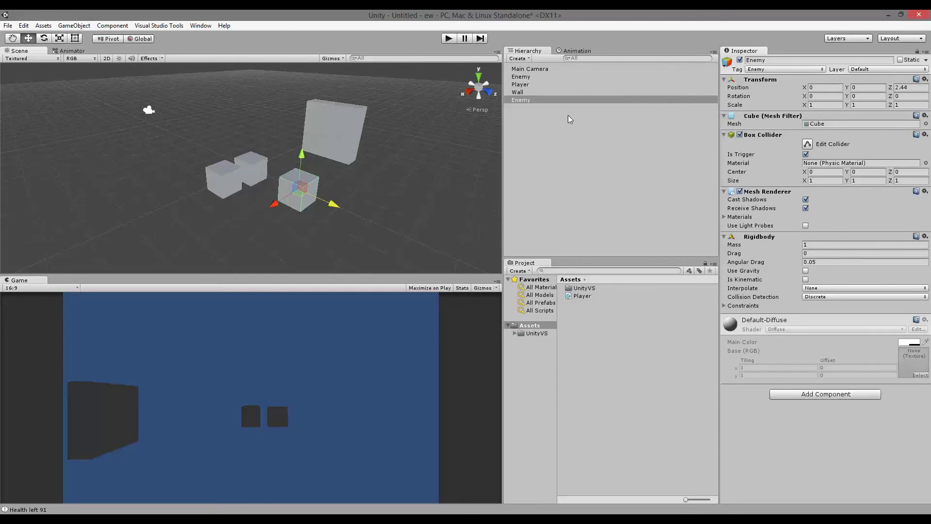
{"action": "left_click", "coordinate": [521, 100]}
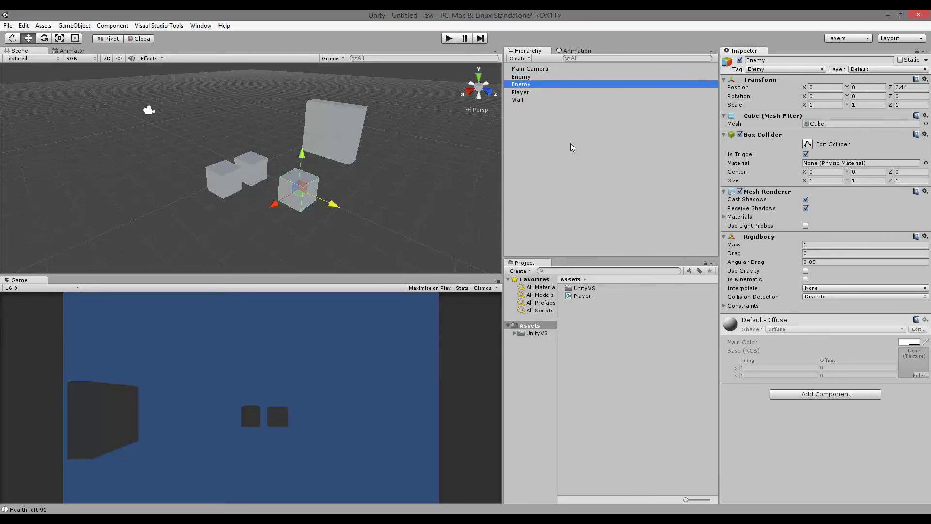
{"action": "left_click", "coordinate": [783, 69]}
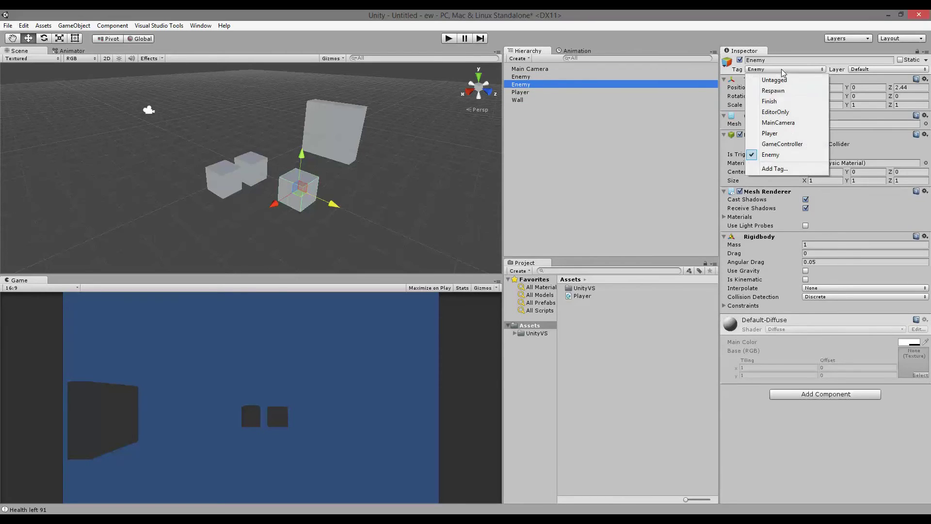
{"action": "left_click", "coordinate": [780, 155]}
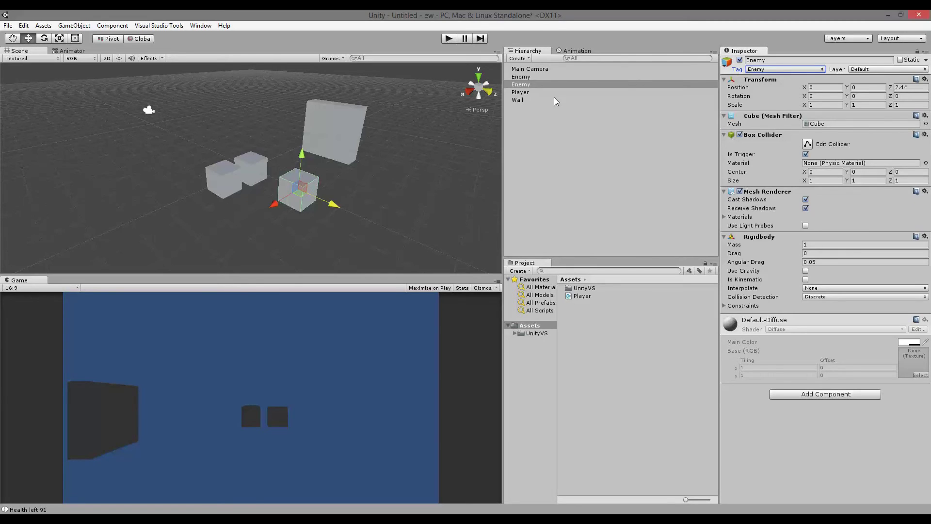
- In Player.cs's OnTriggerEnter, add an if (other.tag == "Enemy") check after the opening brace
{"action": "double_click", "coordinate": [181, 510]}
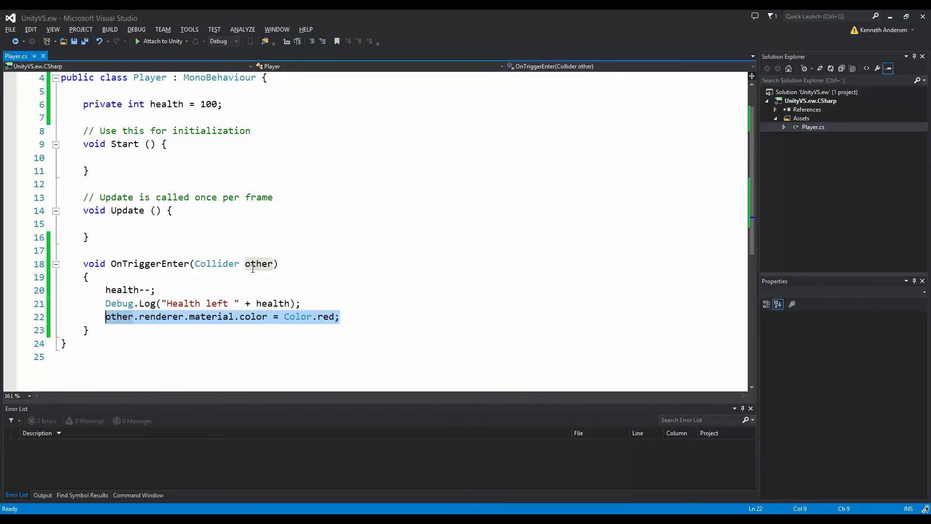
{"action": "double_click", "coordinate": [252, 268]}
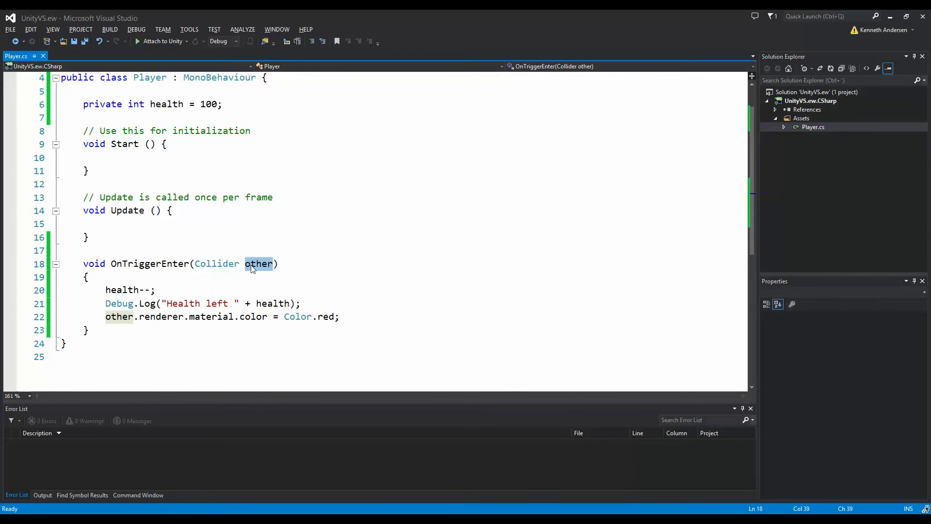
{"action": "left_click", "coordinate": [168, 281]}
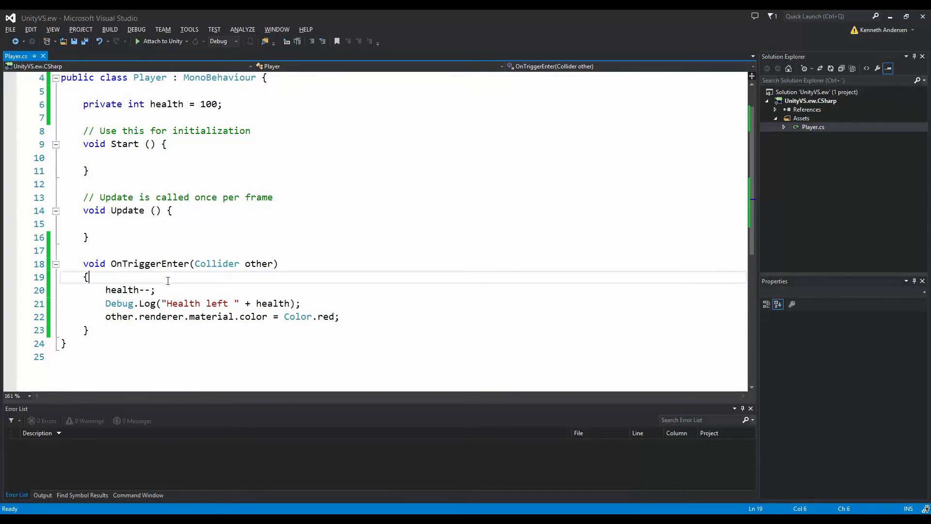
{"action": "left_click_drag", "start_coordinate": [351, 321], "coordinate": [60, 290]}
{"action": "left_click", "coordinate": [129, 277]}
{"action": "key", "text": "Return"}
{"action": "type", "text": "if"}
{"action": "key", "text": "Tab"}
{"action": "key", "text": "Tab"}
{"action": "type", "text": "other.tag"}
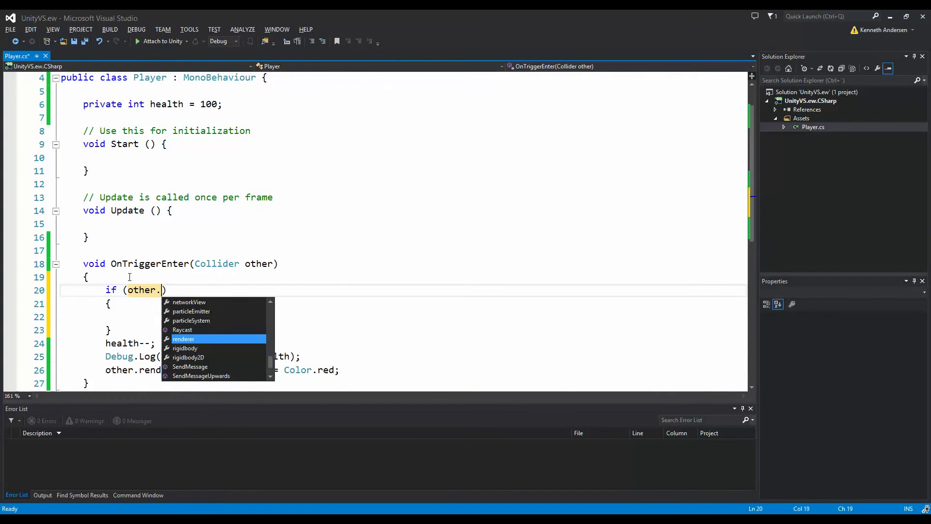
{"action": "type", "text": " == \"enem"}
{"action": "key", "text": "BackSpace"}
{"action": "key", "text": "BackSpace"}
{"action": "key", "text": "BackSpace"}
{"action": "key", "text": "BackSpace"}
{"action": "type", "text": "Enemy"}
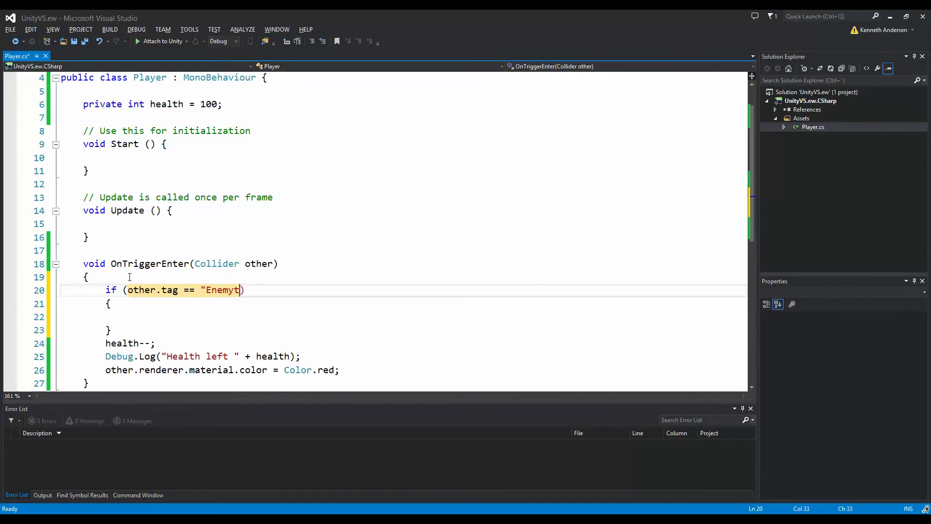
{"action": "type", "text": "\""}
- Move the health, Debug.Log and colour lines inside the if block, then save and reformat
{"action": "scroll", "coordinate": [130, 277], "scroll_direction": "down", "scroll_amount": 2}
{"action": "left_click_drag", "start_coordinate": [341, 291], "coordinate": [161, 239]}
{"action": "left_click", "coordinate": [113, 304]}
{"action": "left_click", "coordinate": [105, 250]}
{"action": "key", "text": "Tab"}
{"action": "key", "text": "Tab"}
{"action": "key", "text": "Tab"}
{"action": "key", "text": "shift+Tab"}
{"action": "key", "text": "ctrl+s"}
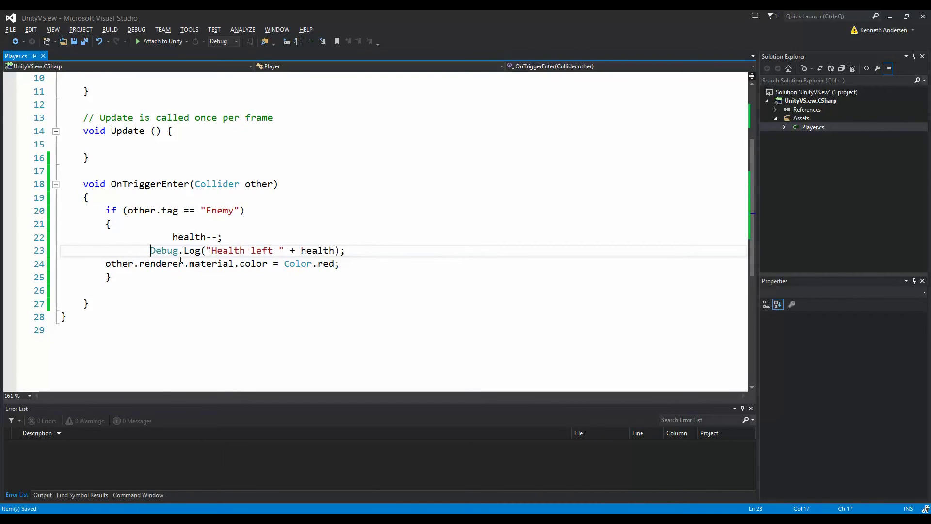
{"action": "key", "text": "ctrl+k"}
{"action": "key", "text": "ctrl+d"}
- Review the tag check, health decrement, log message and renderer colour assignment in OnTriggerEnter
{"action": "left_click", "coordinate": [220, 312]}
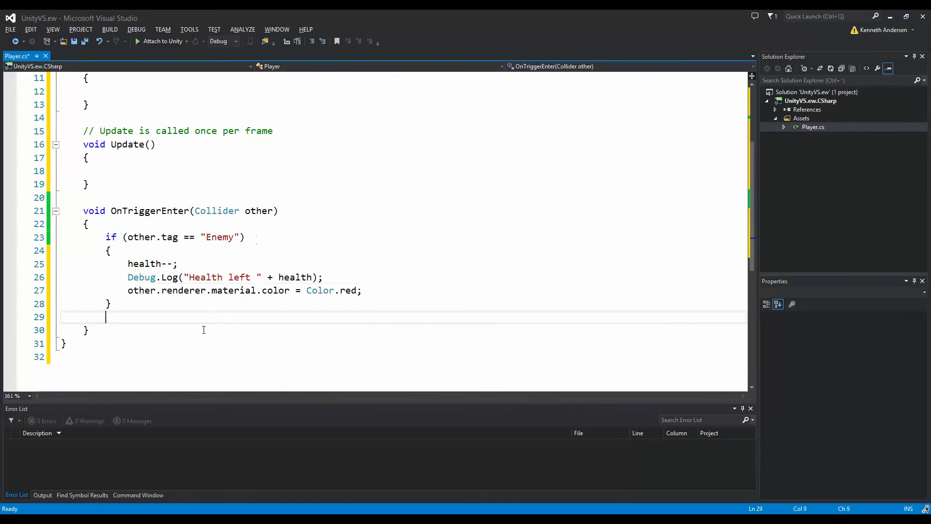
{"action": "left_click_drag", "start_coordinate": [372, 295], "coordinate": [100, 264]}
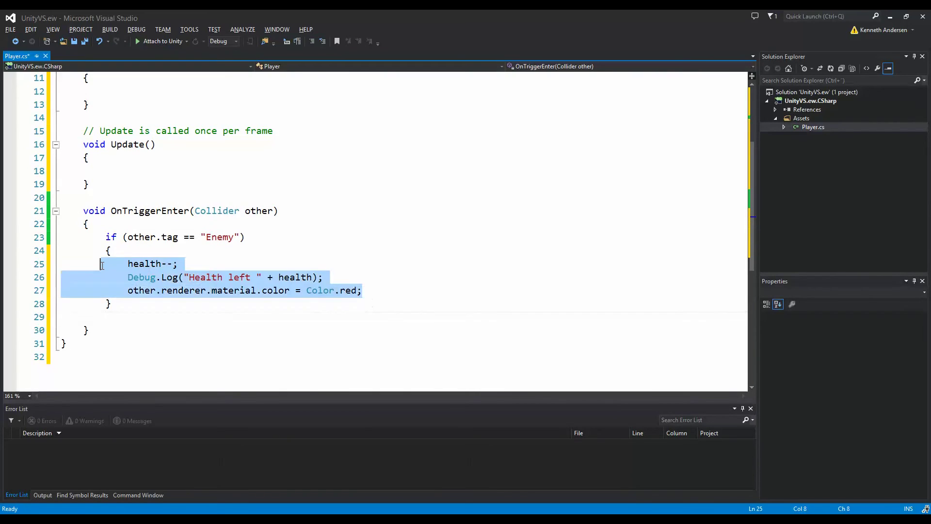
{"action": "left_click", "coordinate": [161, 237]}
{"action": "left_click", "coordinate": [145, 211]}
{"action": "double_click", "coordinate": [145, 210]}
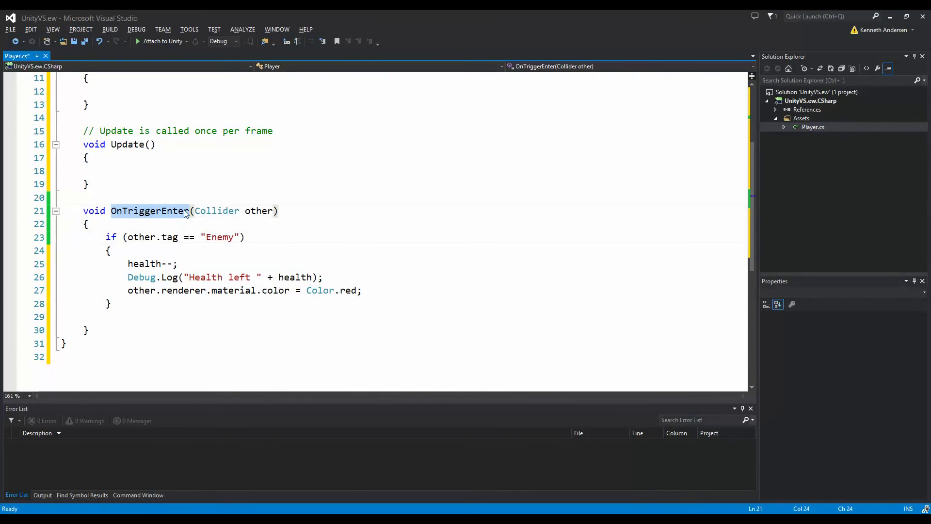
{"action": "double_click", "coordinate": [275, 211]}
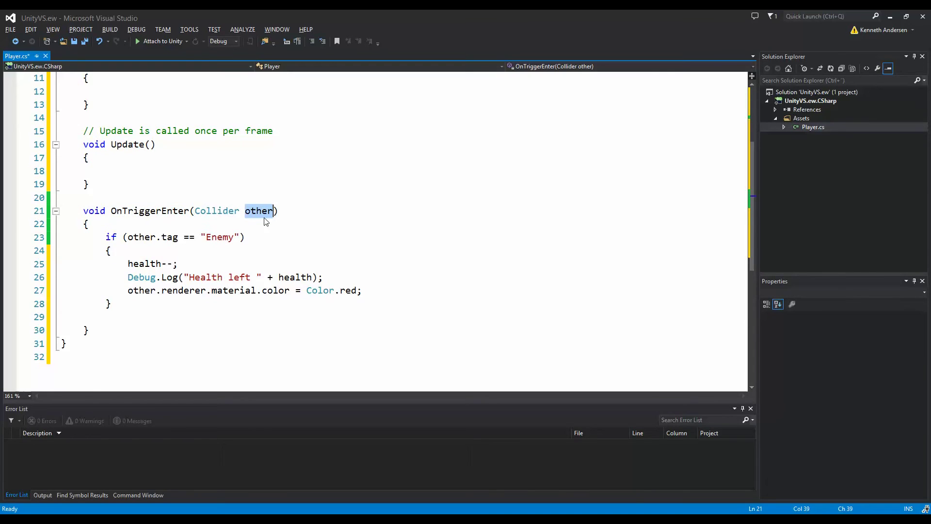
{"action": "double_click", "coordinate": [143, 237]}
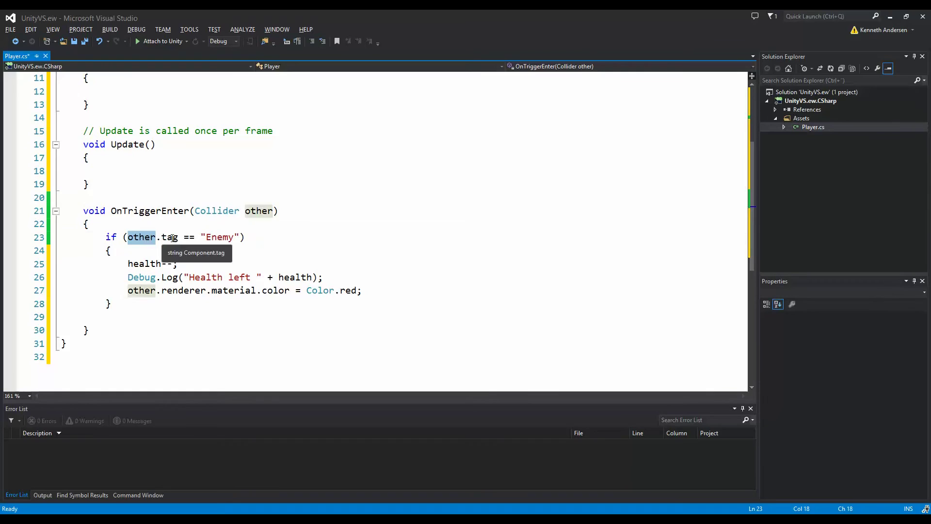
{"action": "double_click", "coordinate": [169, 237]}
{"action": "double_click", "coordinate": [225, 238]}
{"action": "double_click", "coordinate": [146, 263]}
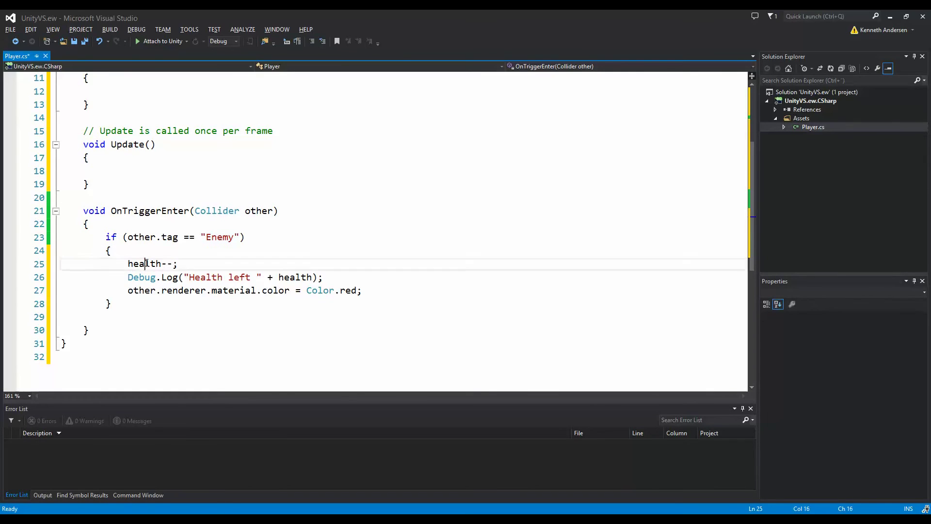
{"action": "double_click", "coordinate": [296, 277]}
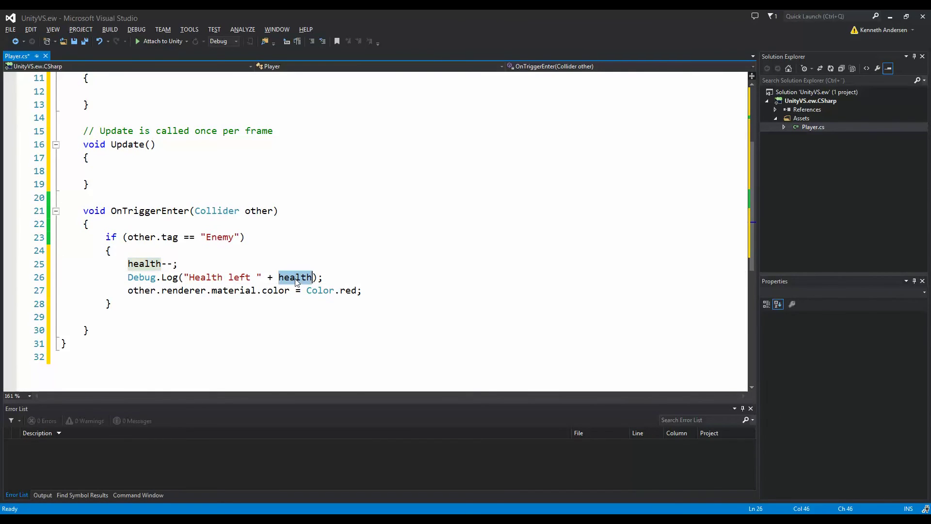
{"action": "double_click", "coordinate": [141, 290]}
{"action": "left_click_drag", "start_coordinate": [363, 290], "coordinate": [172, 291]}
- Save the script and start the Unity scene in Play mode
{"action": "left_click", "coordinate": [86, 43]}
{"action": "key", "text": "alt+Tab"}
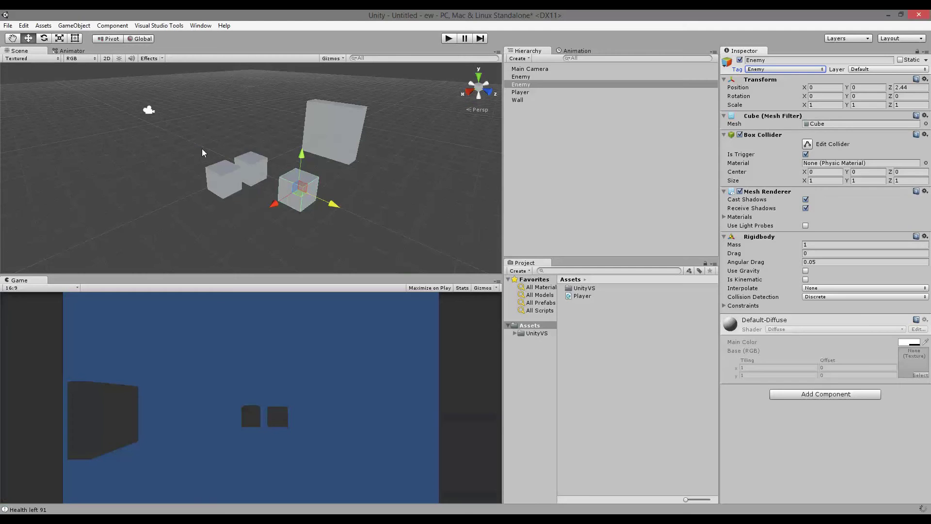
{"action": "left_click", "coordinate": [447, 38]}
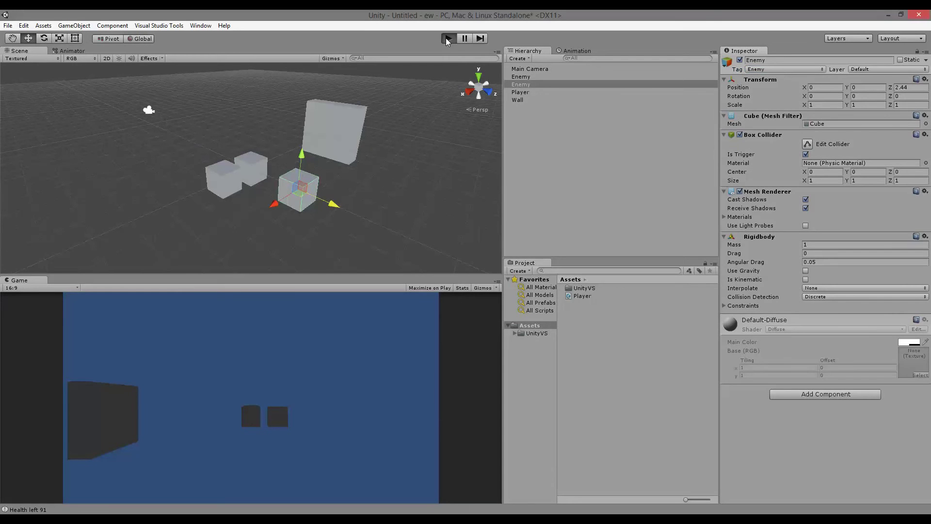
- Drag the Player cube through both Enemy cubes, turning them red and logging health 98
{"action": "left_click", "coordinate": [514, 92]}
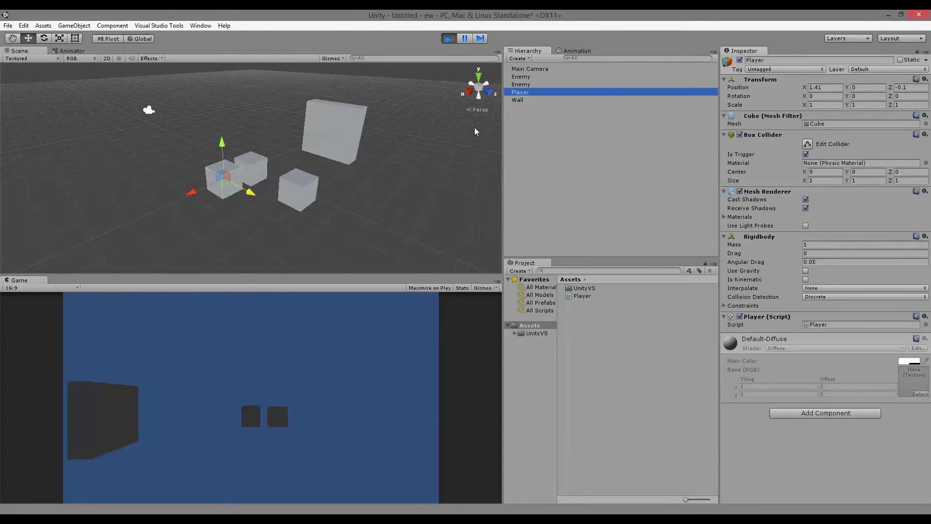
{"action": "left_click_drag", "start_coordinate": [187, 192], "coordinate": [227, 173]}
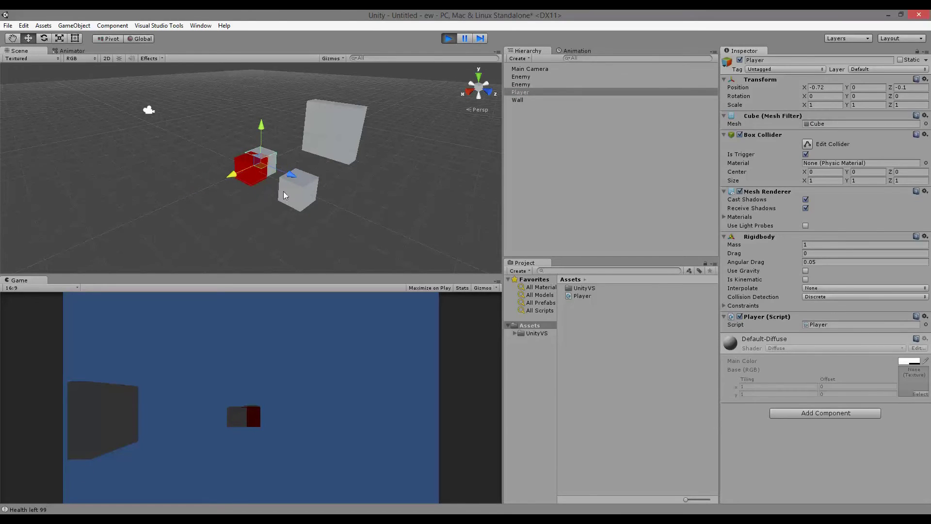
{"action": "left_click_drag", "start_coordinate": [293, 175], "coordinate": [350, 196]}
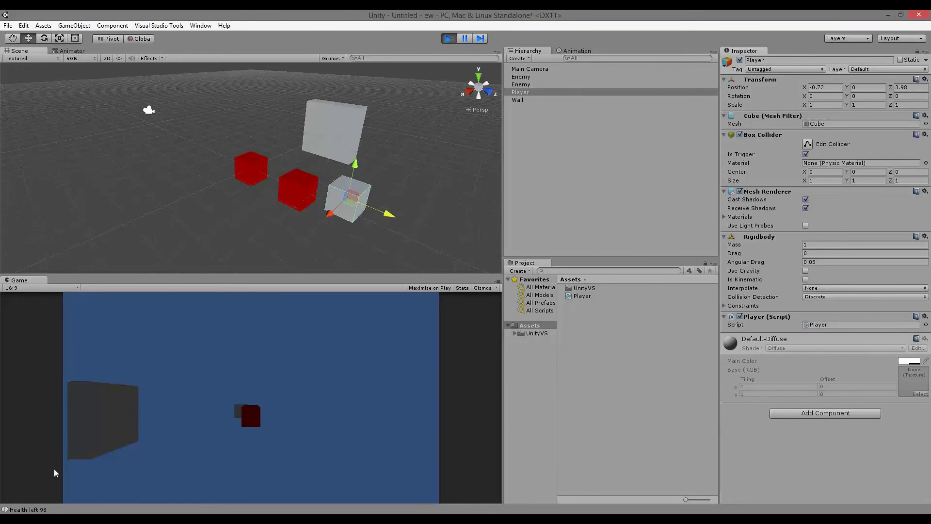